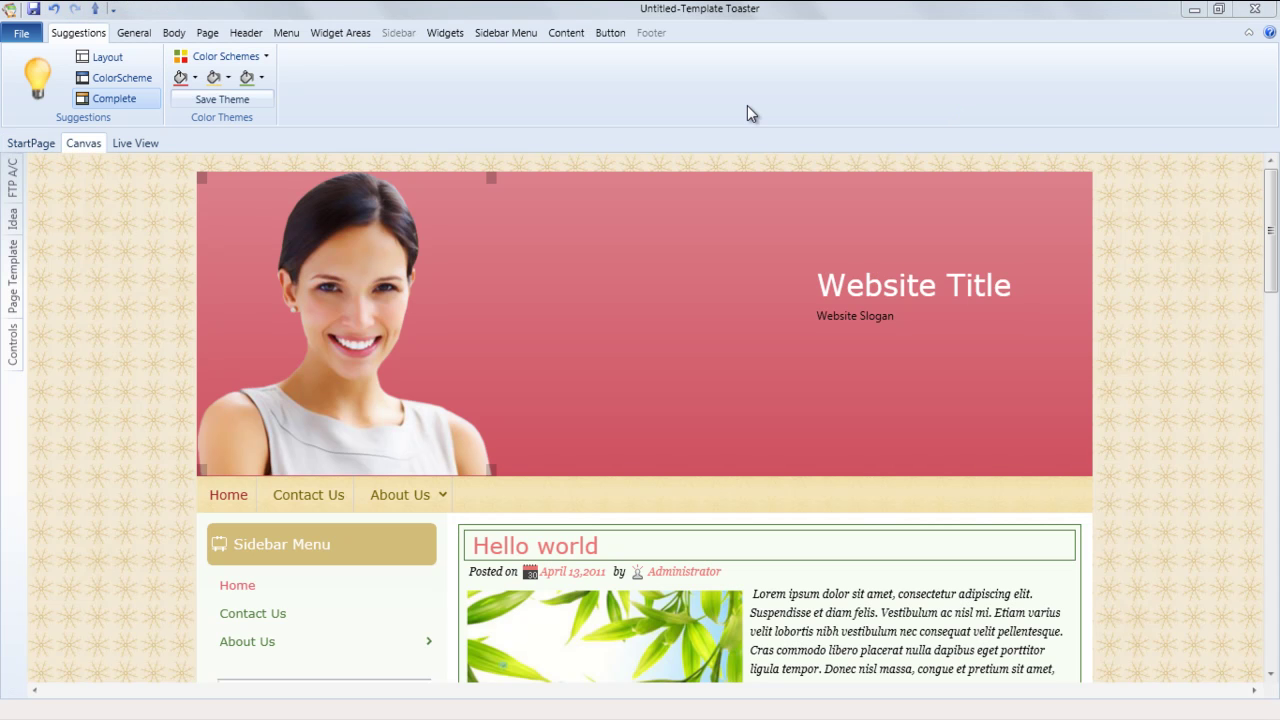
Step: Confirm the project type is WordPress and show the page templates list (index, PageTemplate1, PageTemplate2)
click(133, 32)
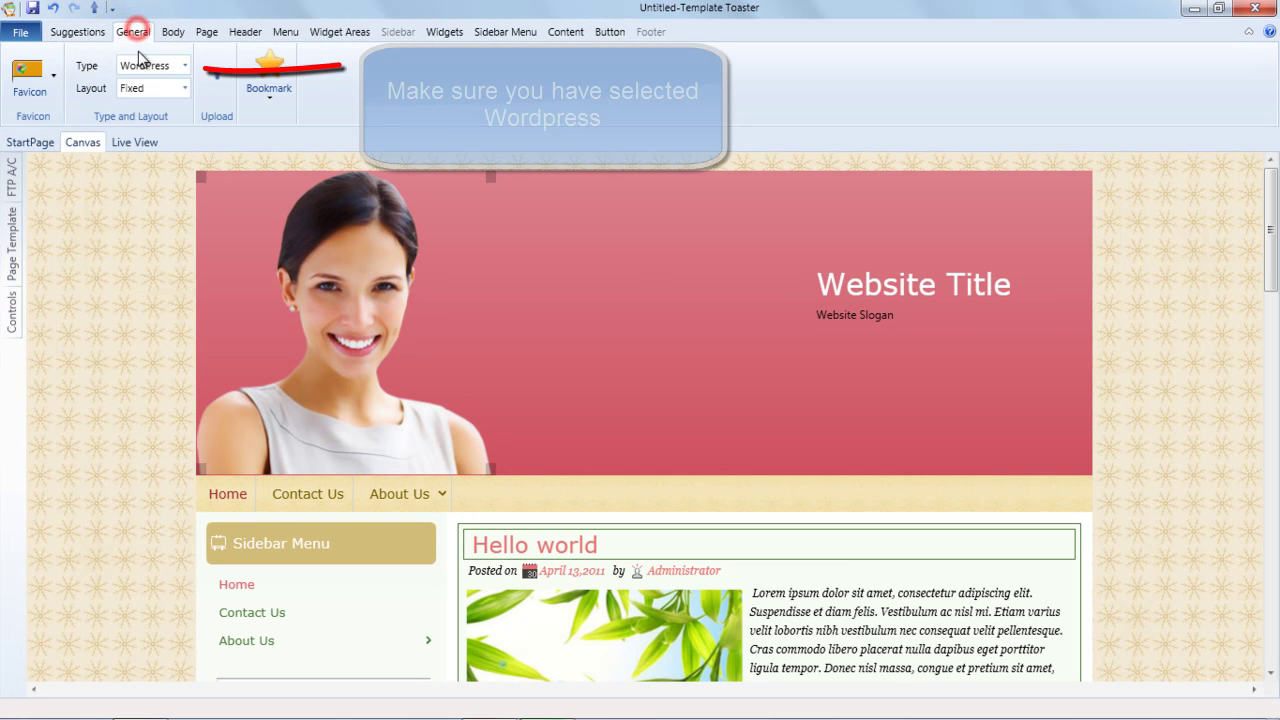
click(141, 66)
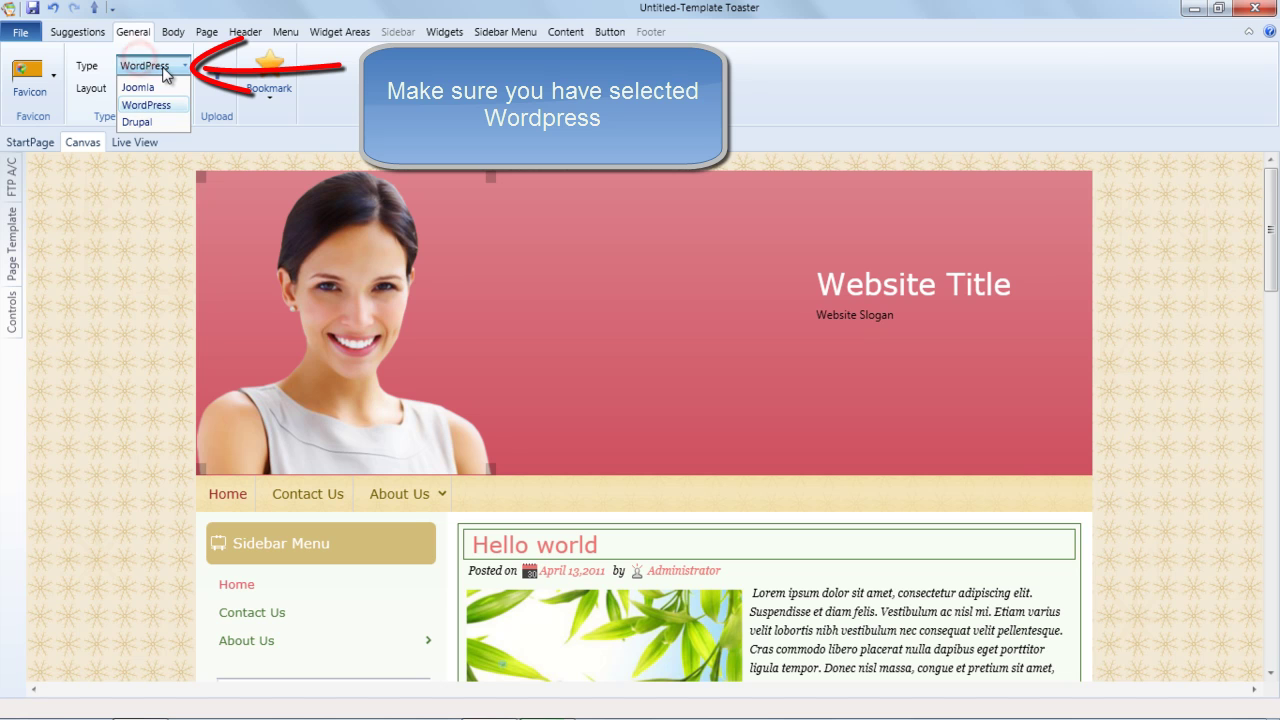
click(78, 32)
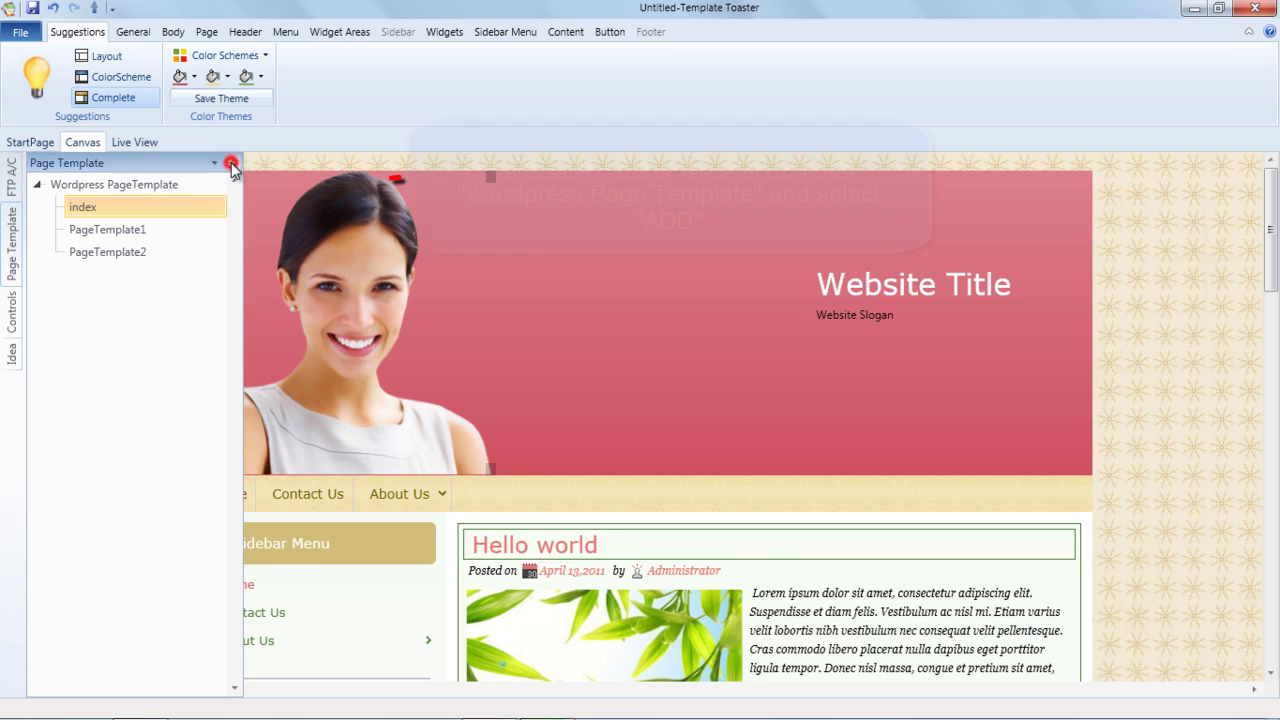
Step: Add a new page template named Page_Template_1 under the Wordpress PageTemplate group
click(233, 162)
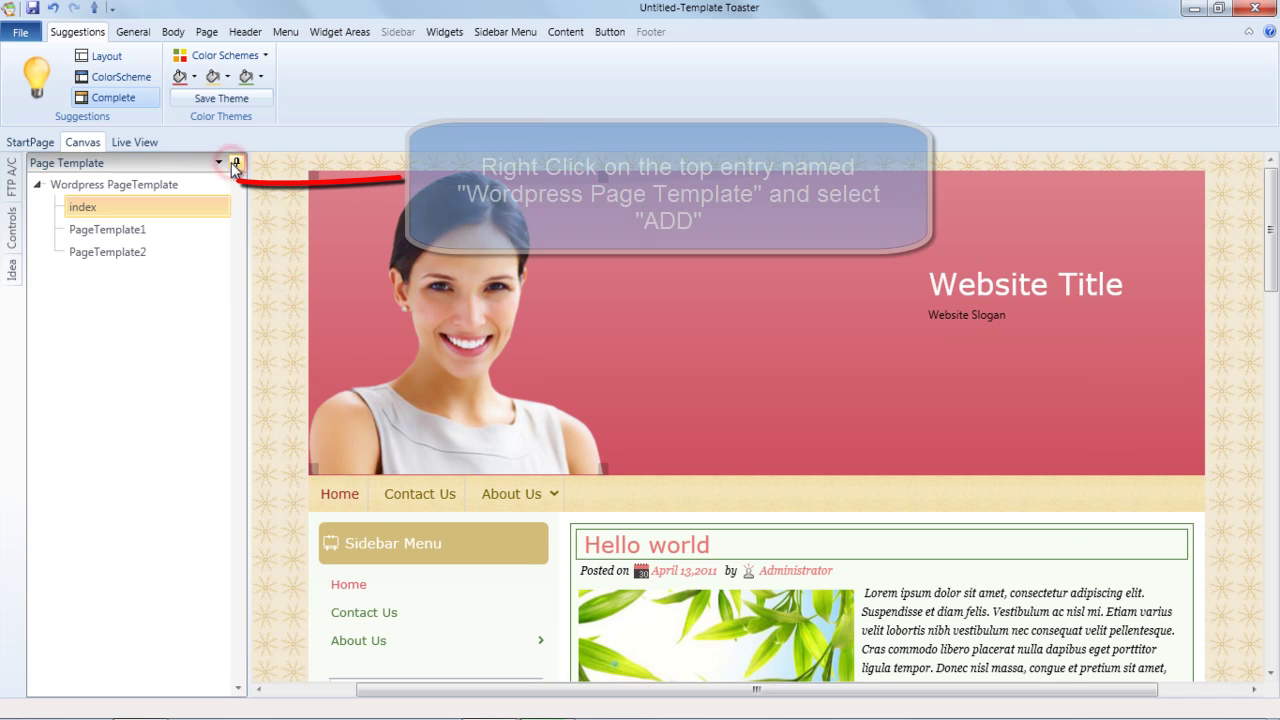
right_click(140, 188)
click(165, 195)
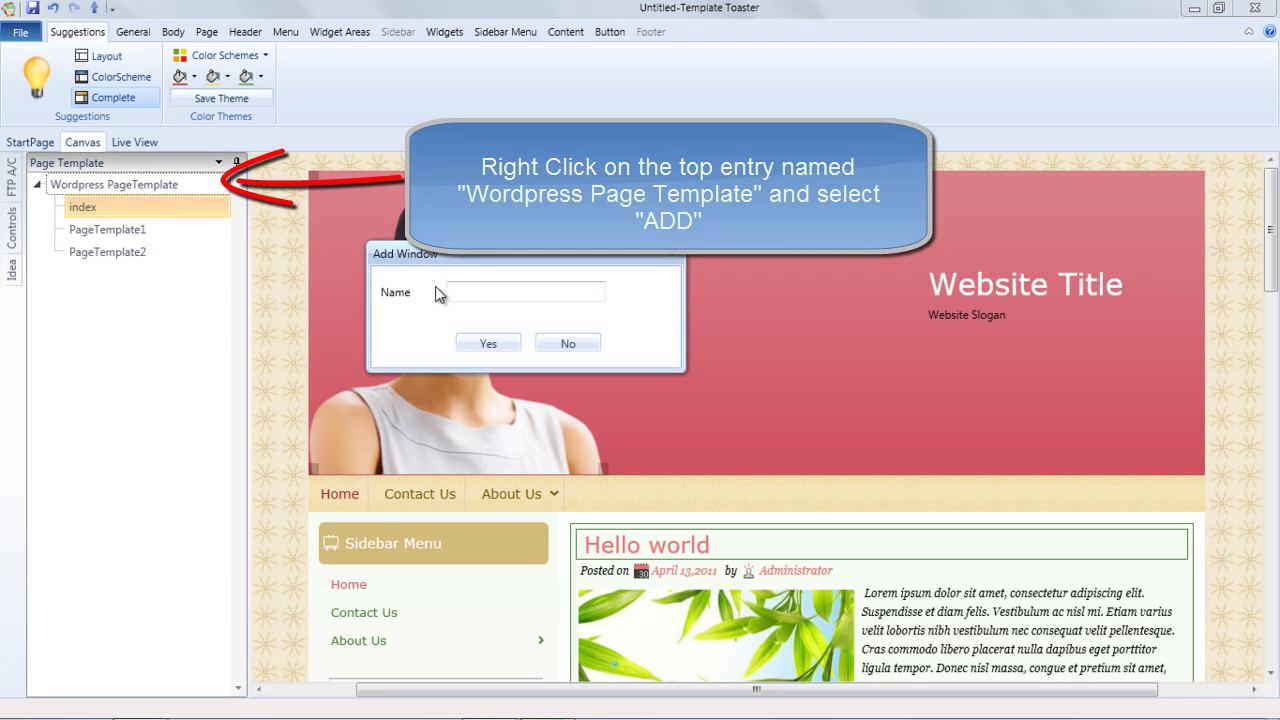
click(458, 290)
text(Page_Template_1)
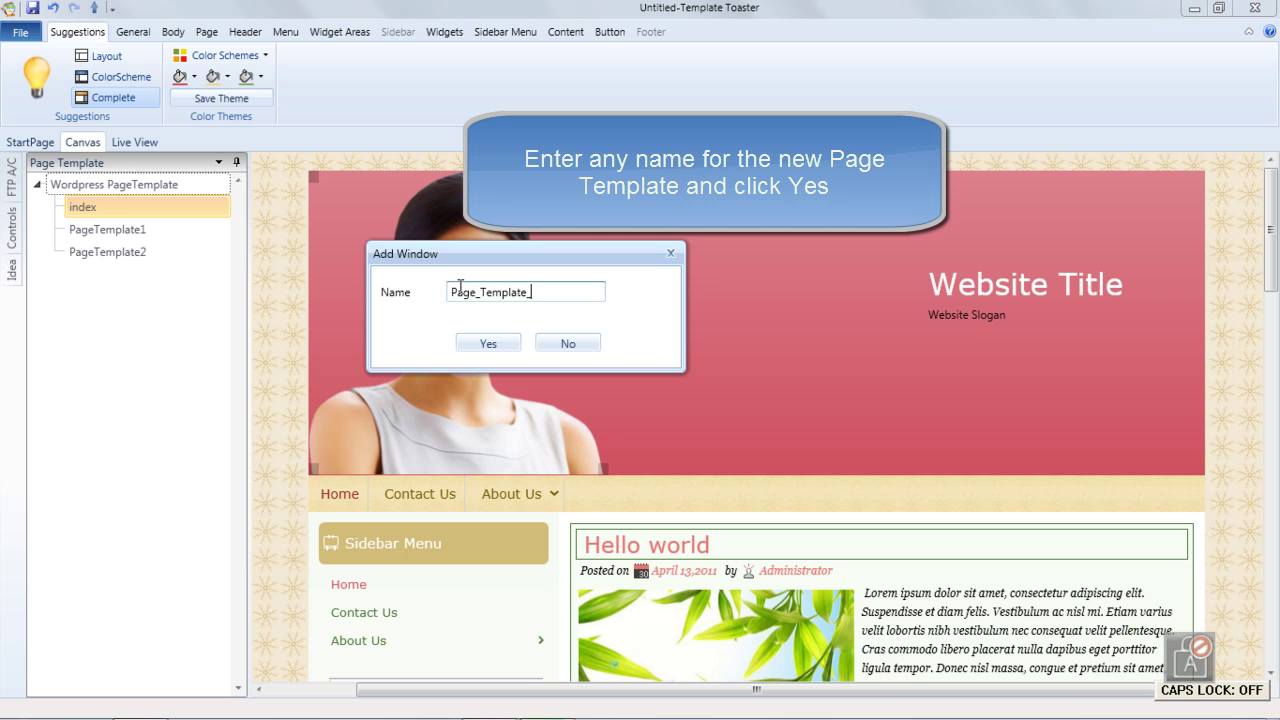
click(474, 346)
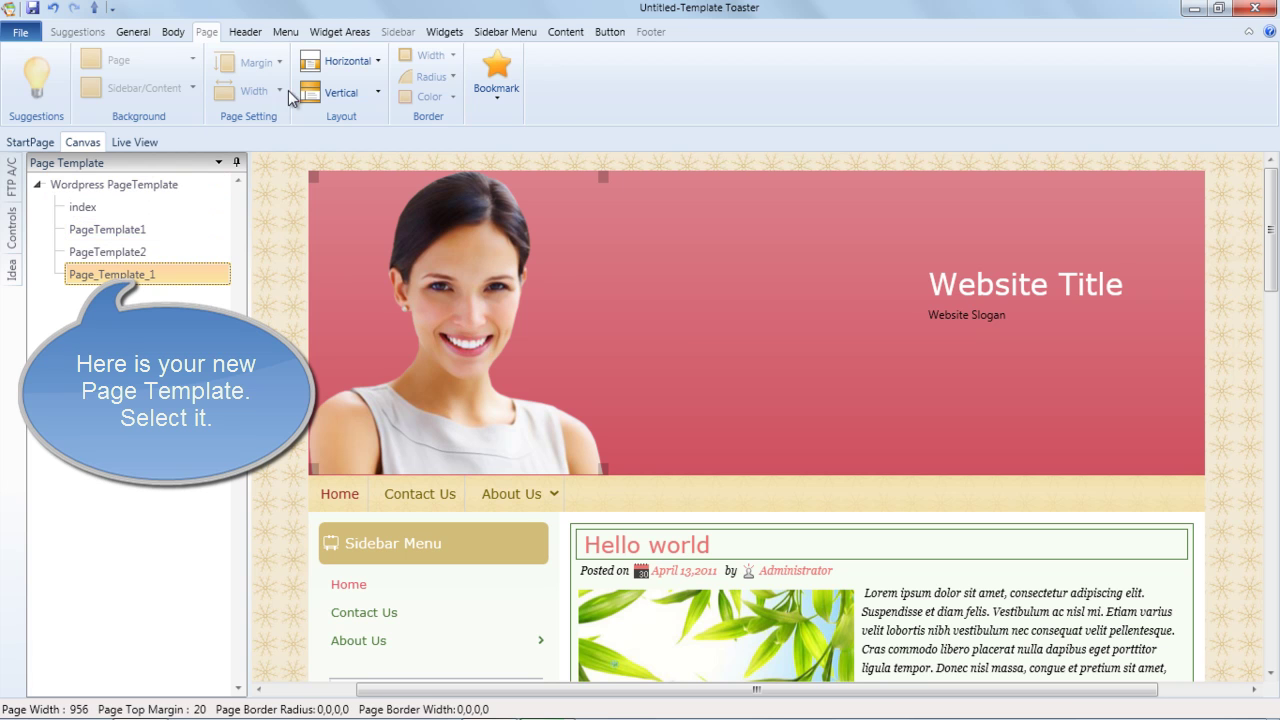
Step: Drag the header, top menu bar, footer and sidebar off the Page_Template_1 canvas
click(237, 163)
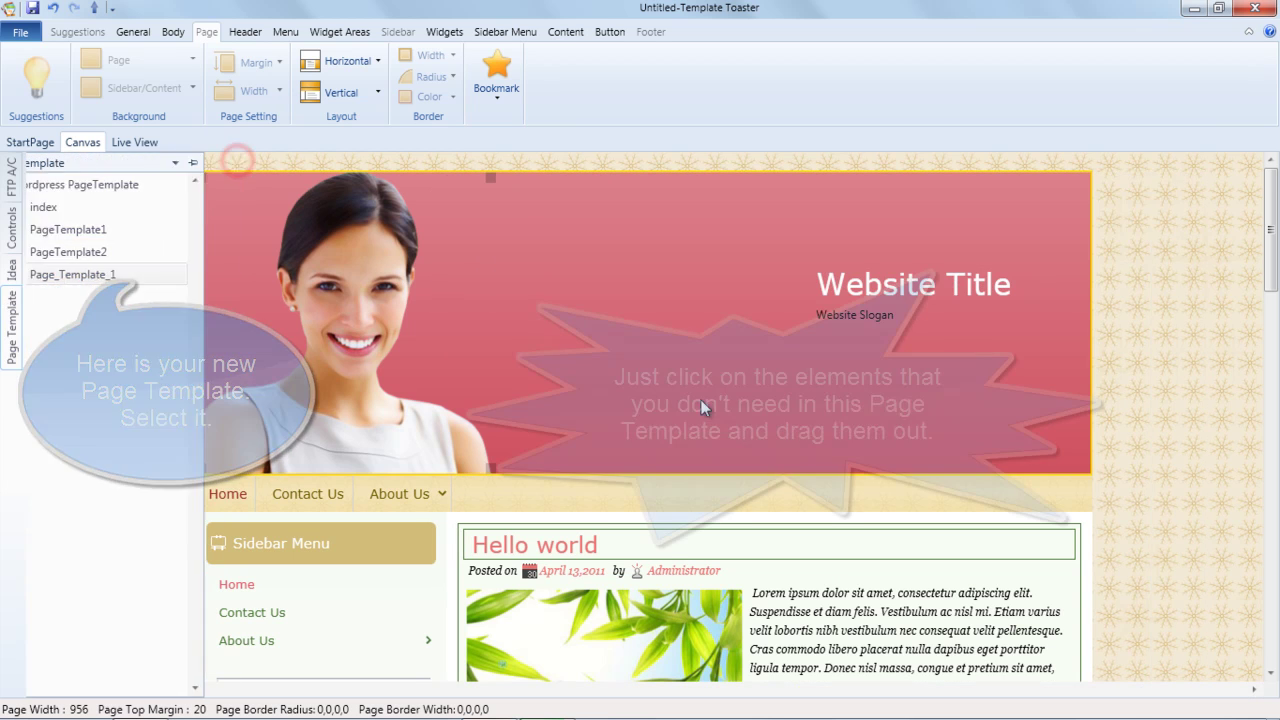
drag(813, 403, 230, 416)
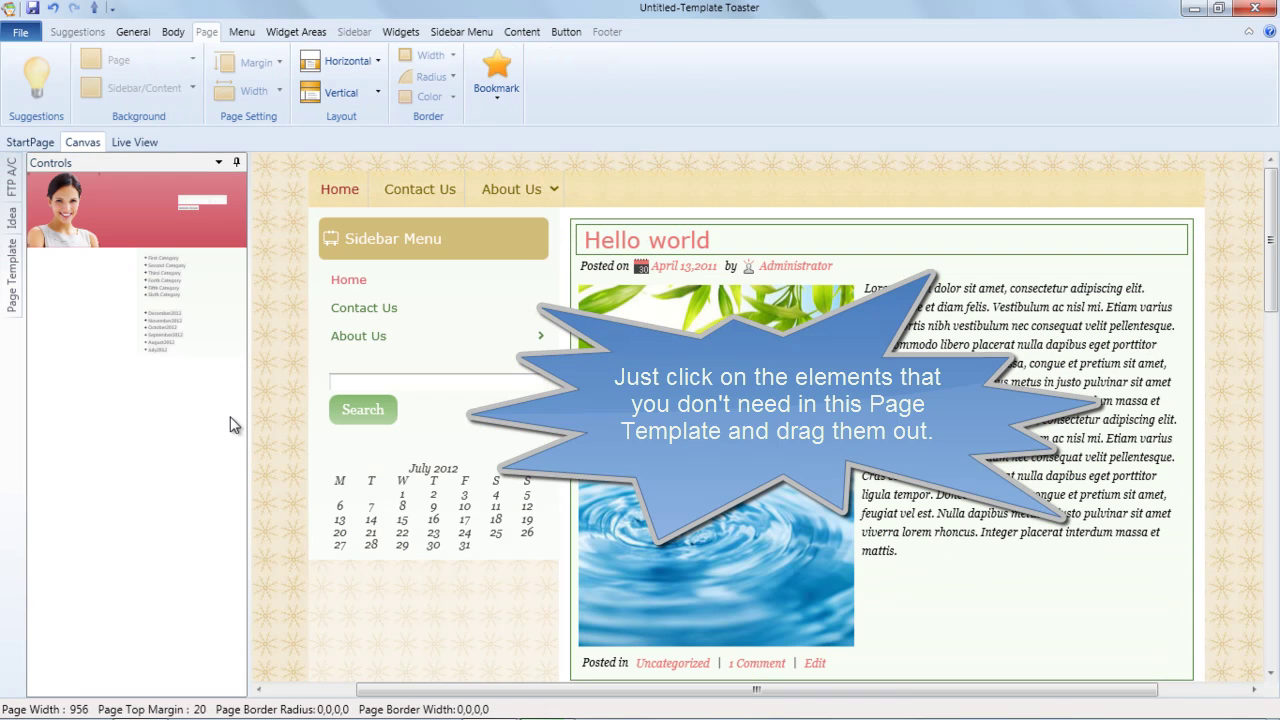
drag(758, 200, 160, 264)
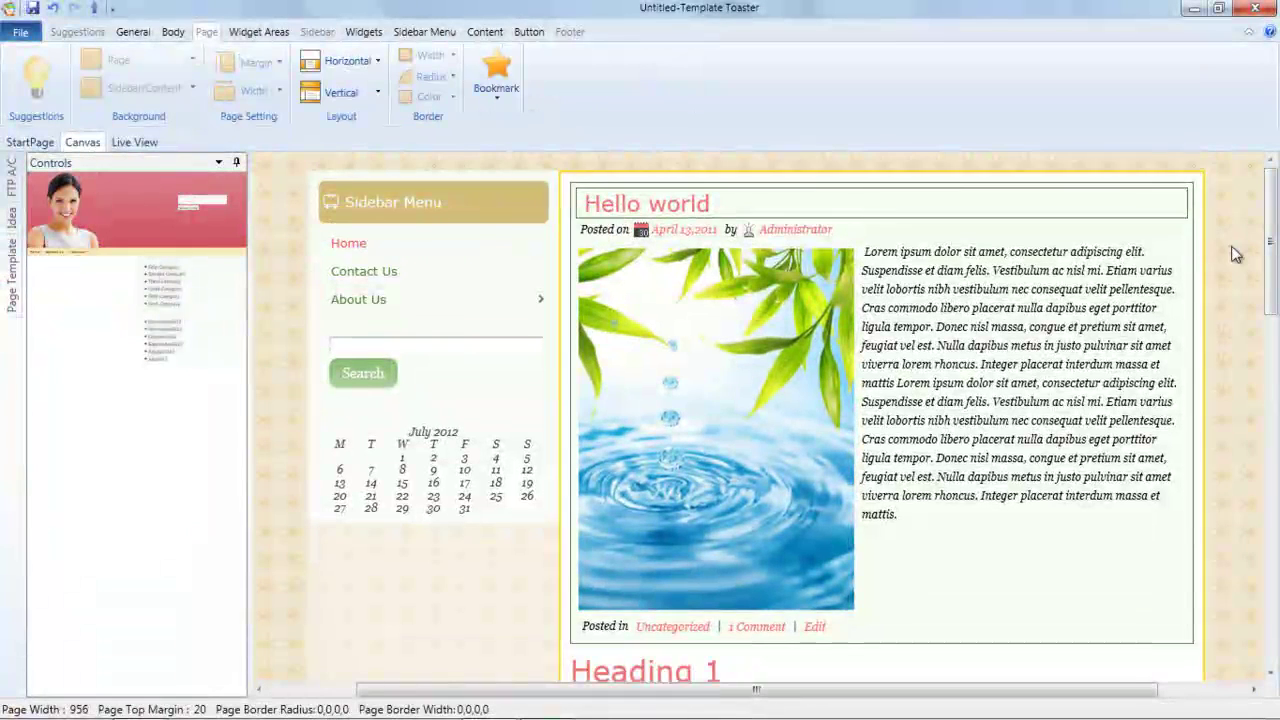
drag(1268, 229, 1272, 680)
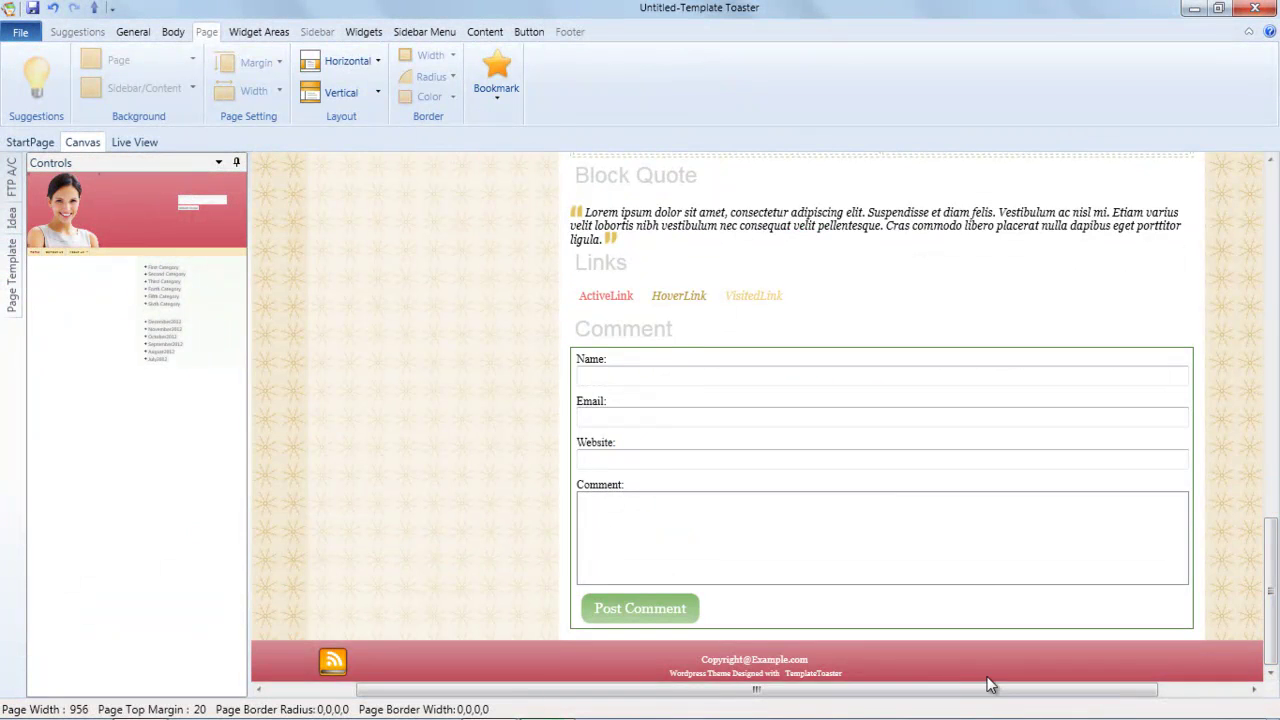
mouse_move(966, 666)
mouse_down()
mouse_move(419, 391)
mouse_move(245, 341)
mouse_up()
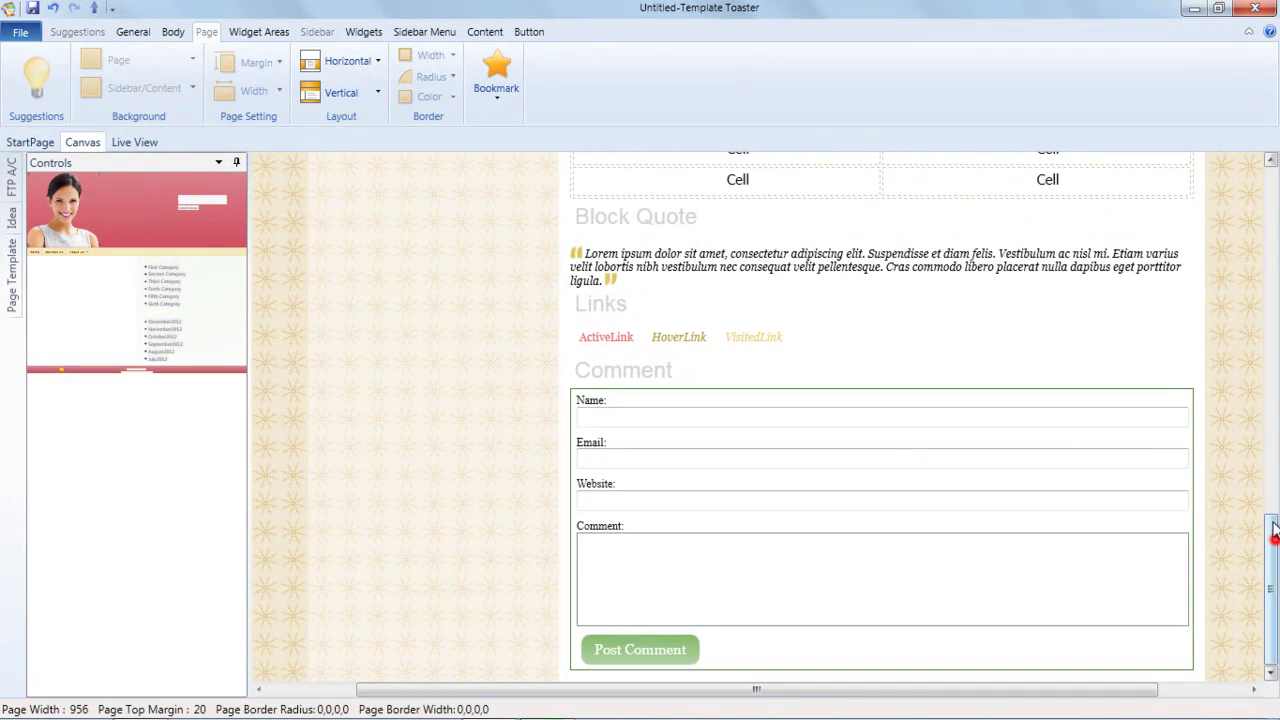
drag(1274, 530, 1213, 208)
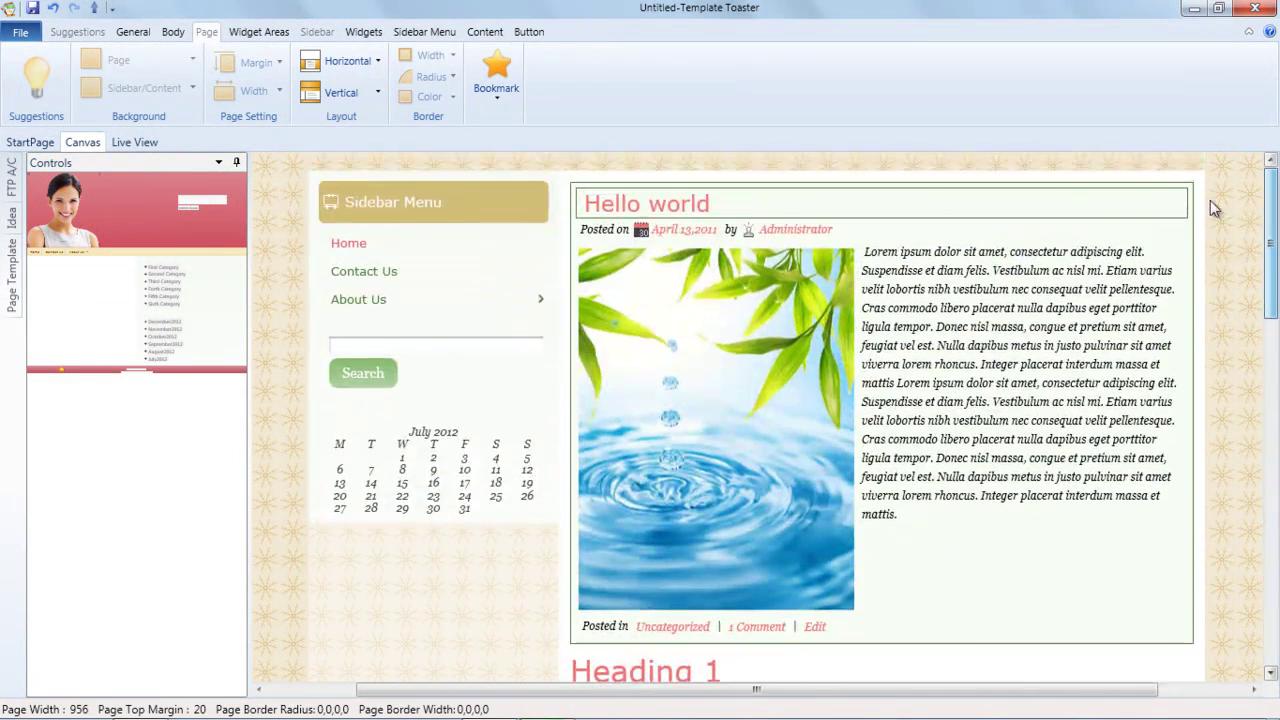
mouse_move(466, 551)
mouse_down()
mouse_move(118, 567)
mouse_move(117, 578)
mouse_up()
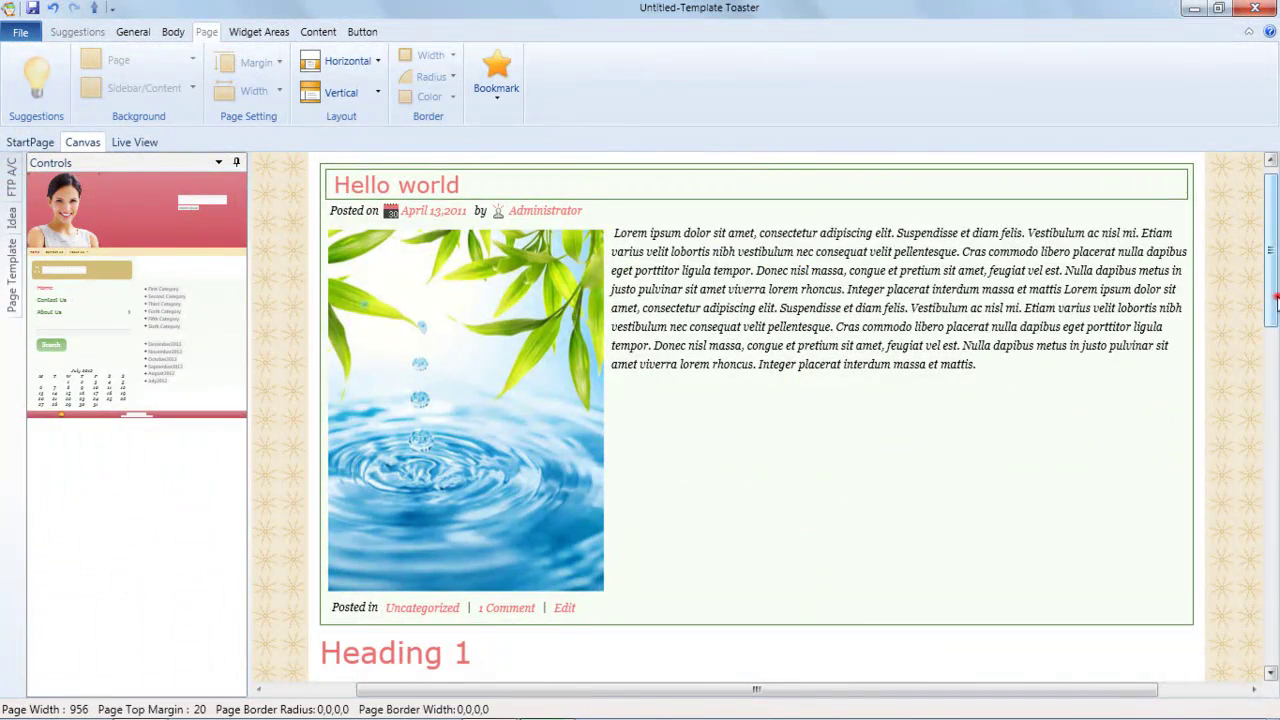
mouse_move(1276, 300)
mouse_down()
mouse_move(1272, 543)
mouse_move(1272, 234)
mouse_up()
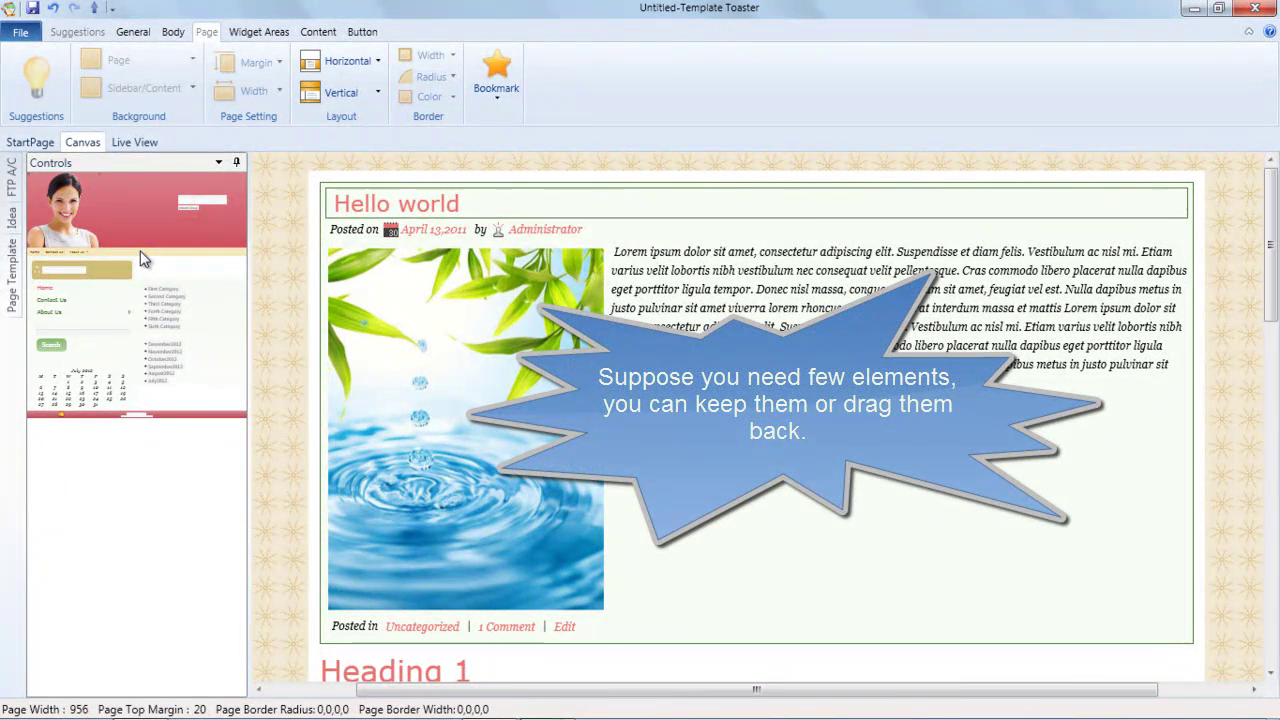
Step: Place the Home/Contact Us/About Us menu bar and the footer back around the post content
drag(140, 259, 742, 186)
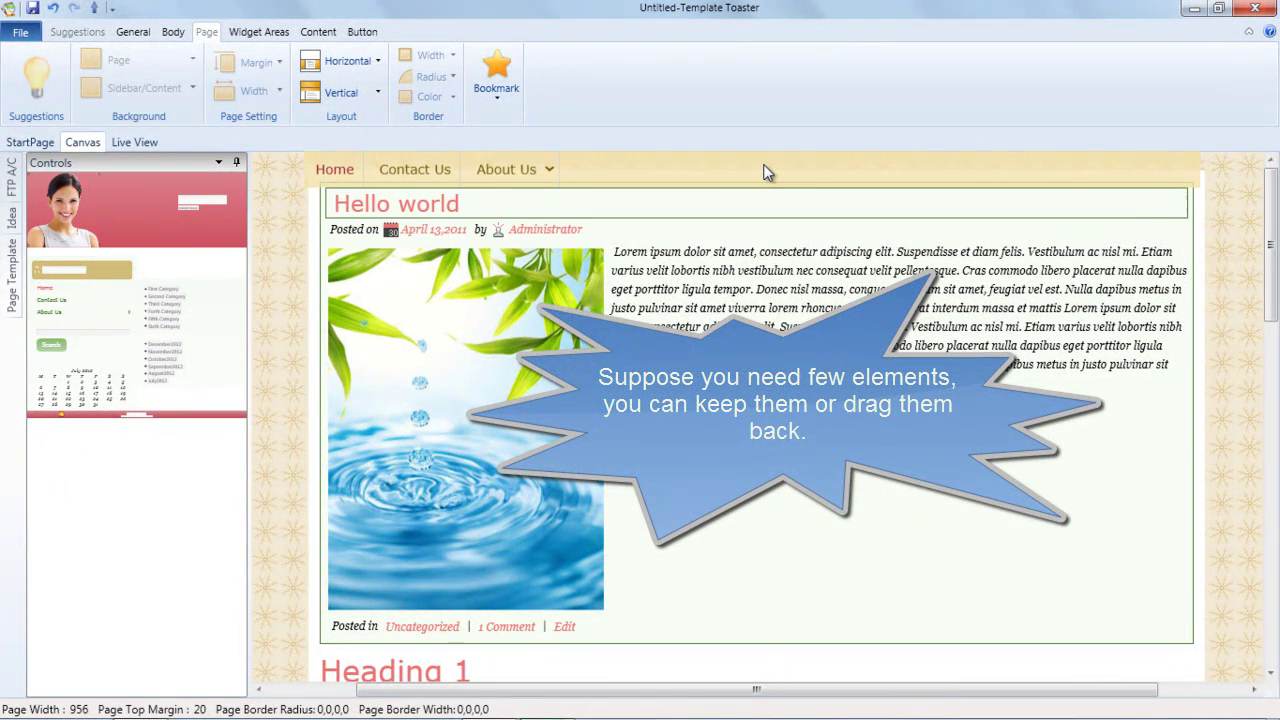
drag(1272, 215, 1277, 700)
mouse_move(90, 403)
mouse_down()
mouse_move(183, 493)
mouse_move(532, 668)
mouse_up()
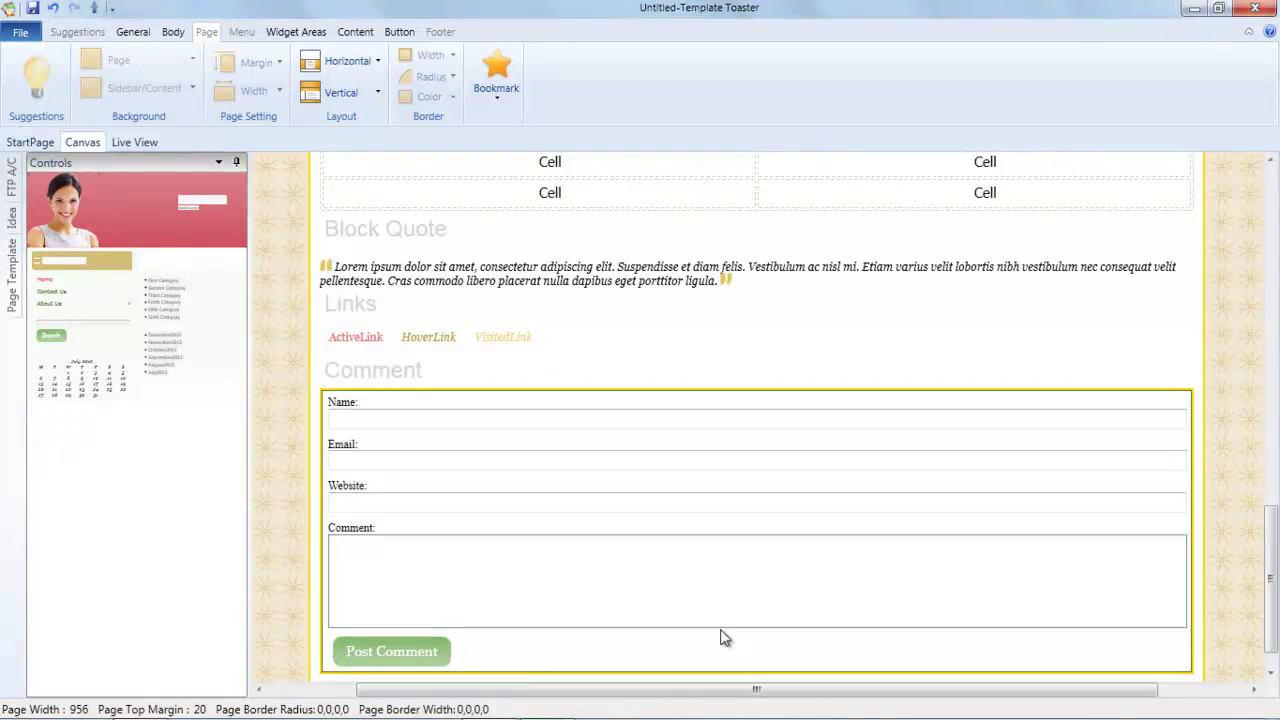
drag(1271, 547, 1272, 560)
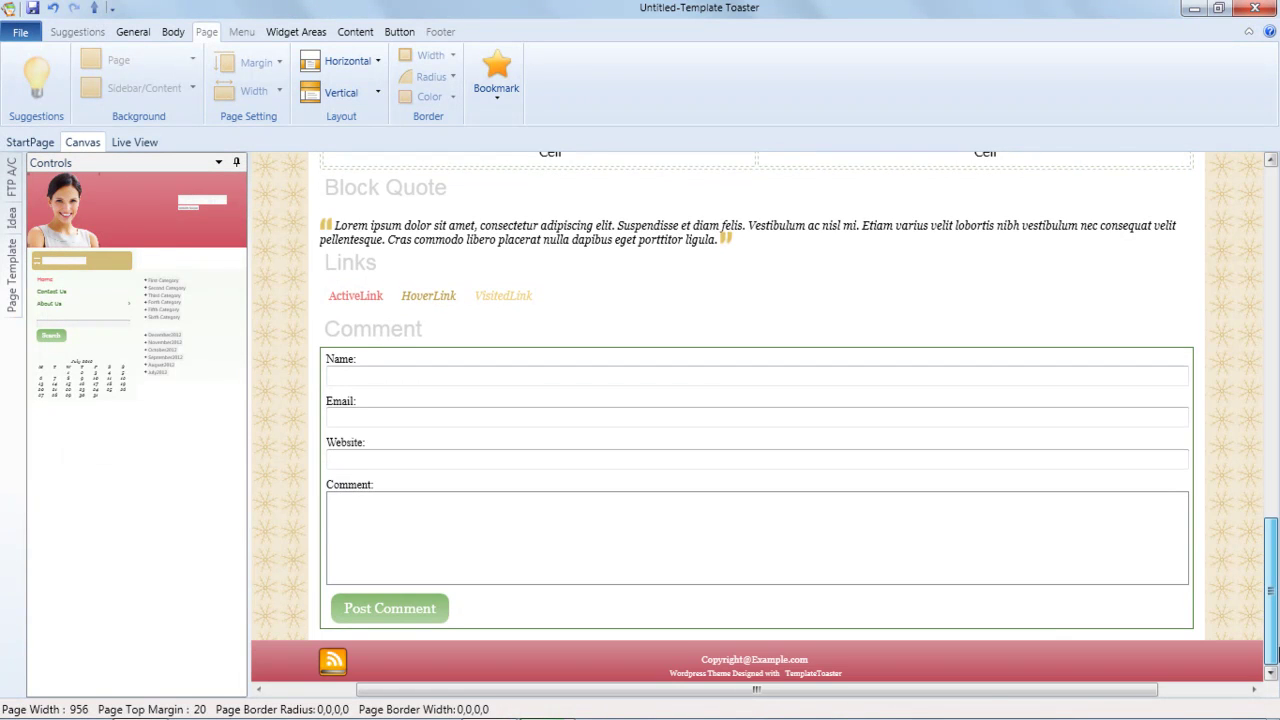
drag(1272, 650, 1272, 290)
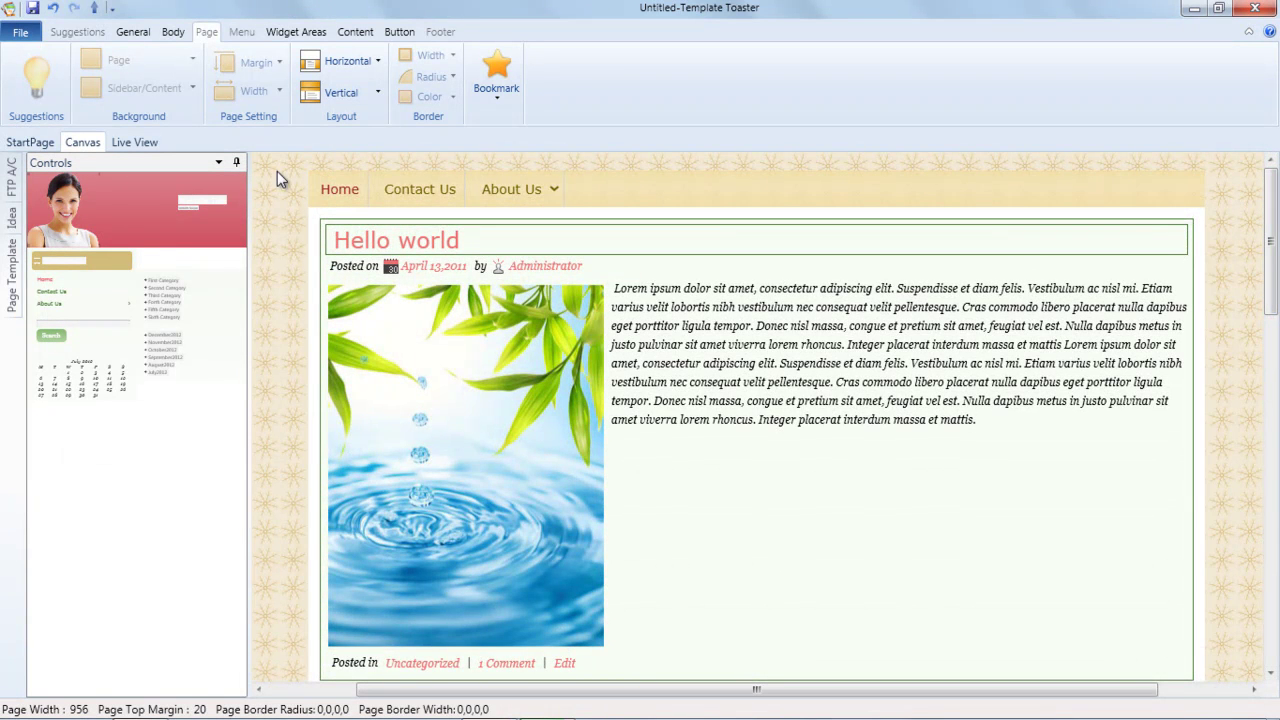
click(236, 163)
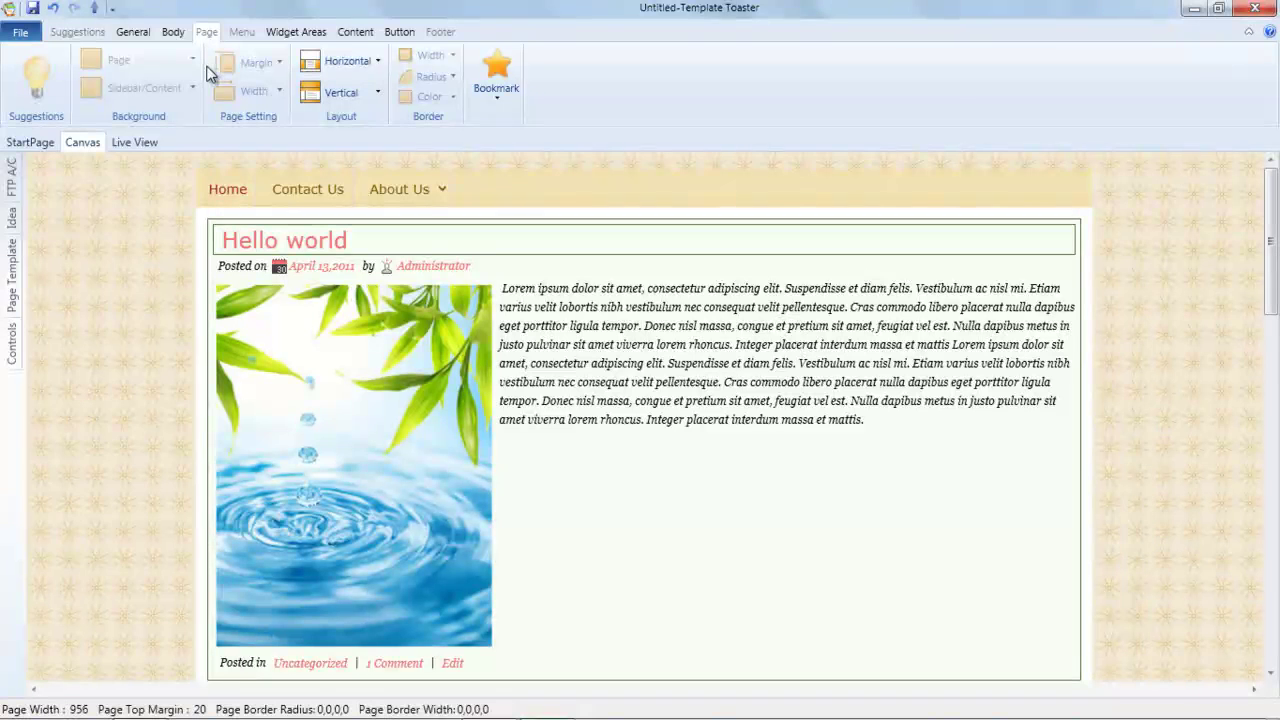
Step: Export the theme from File > Export as a Zip file named abc
click(12, 280)
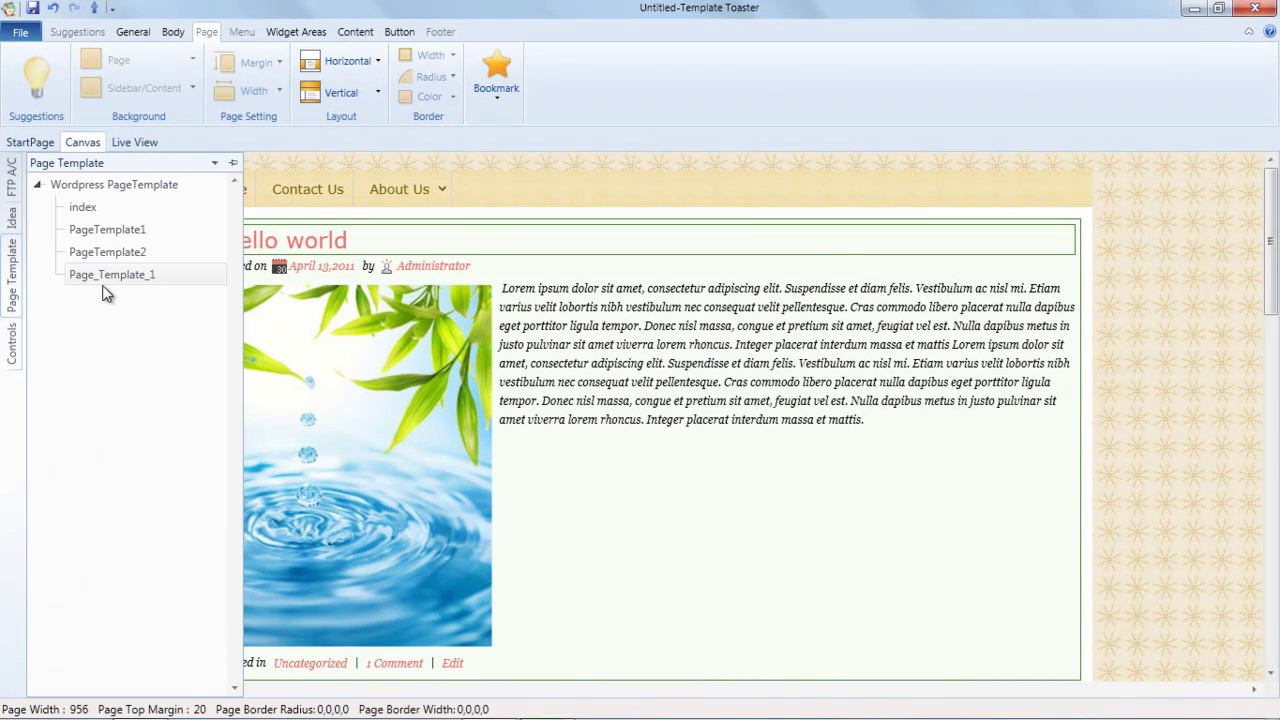
click(22, 33)
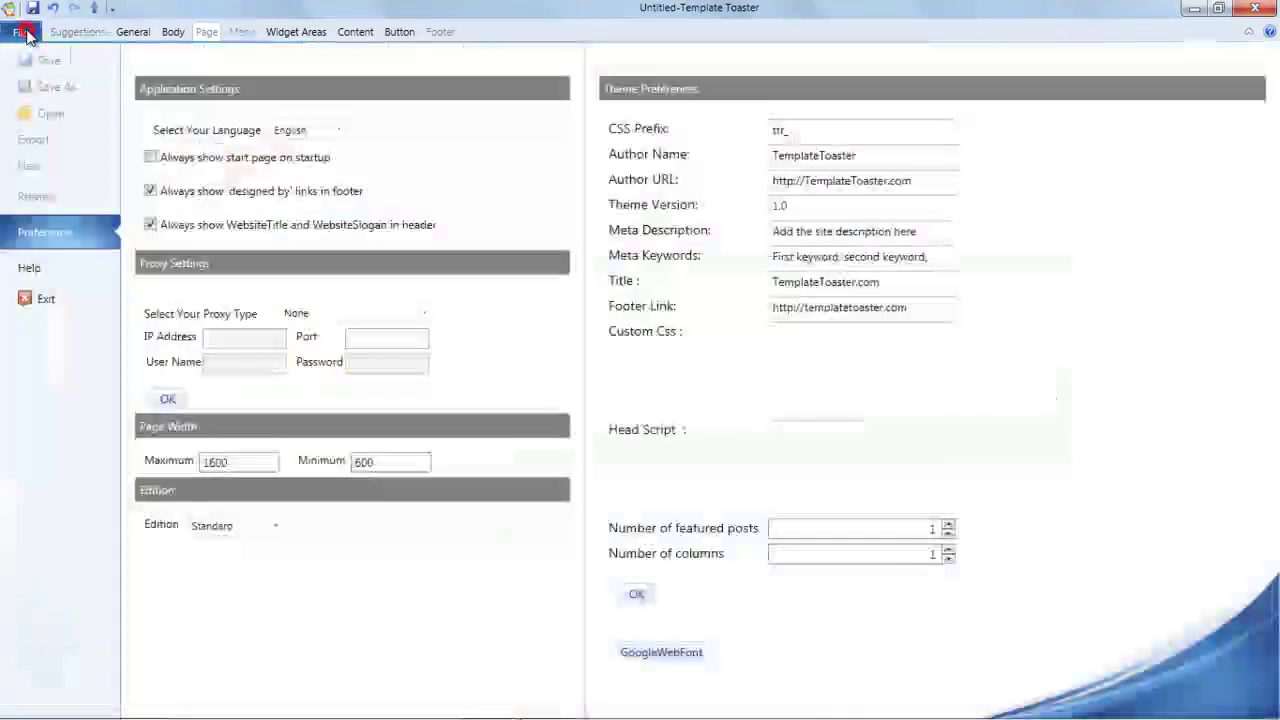
click(45, 140)
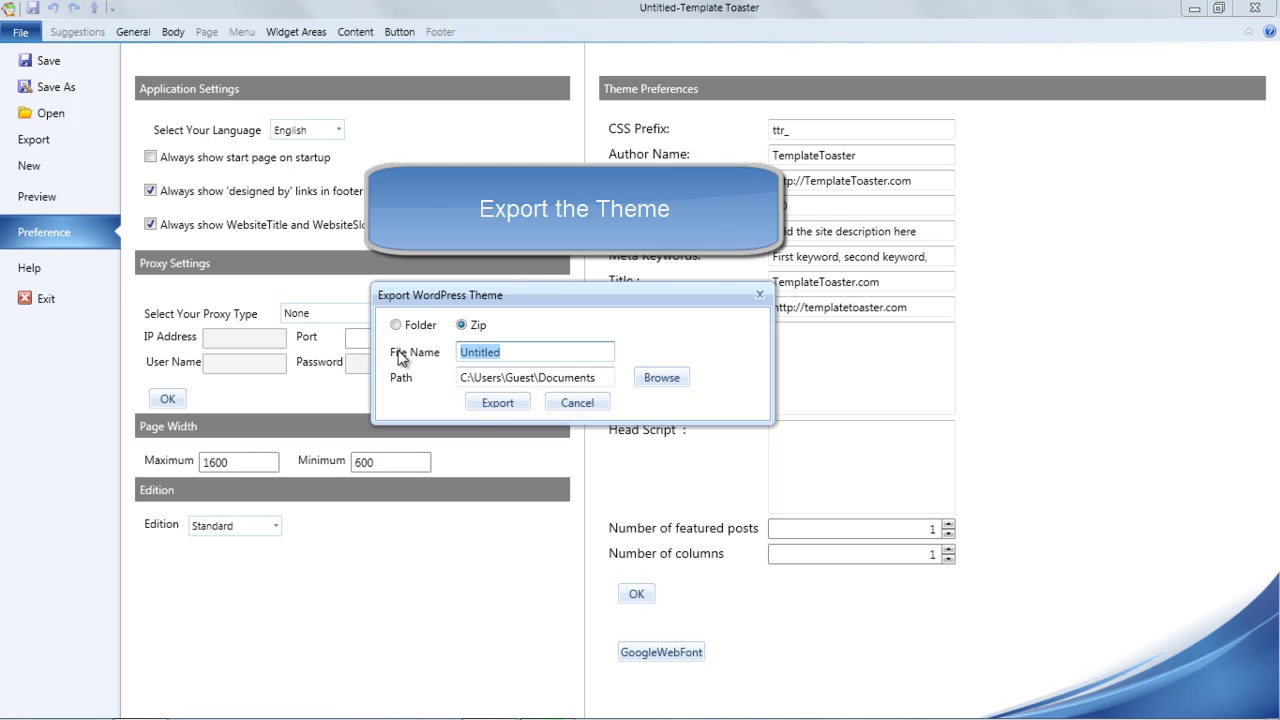
text(abc)
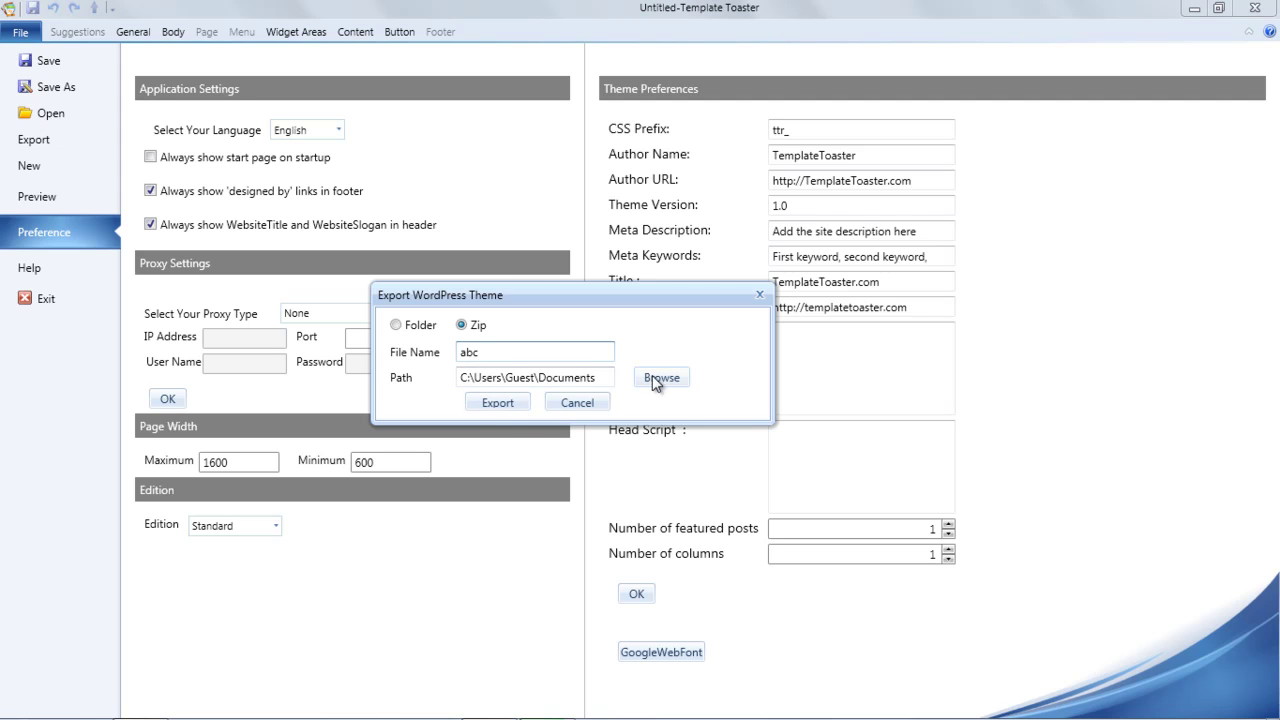
click(495, 404)
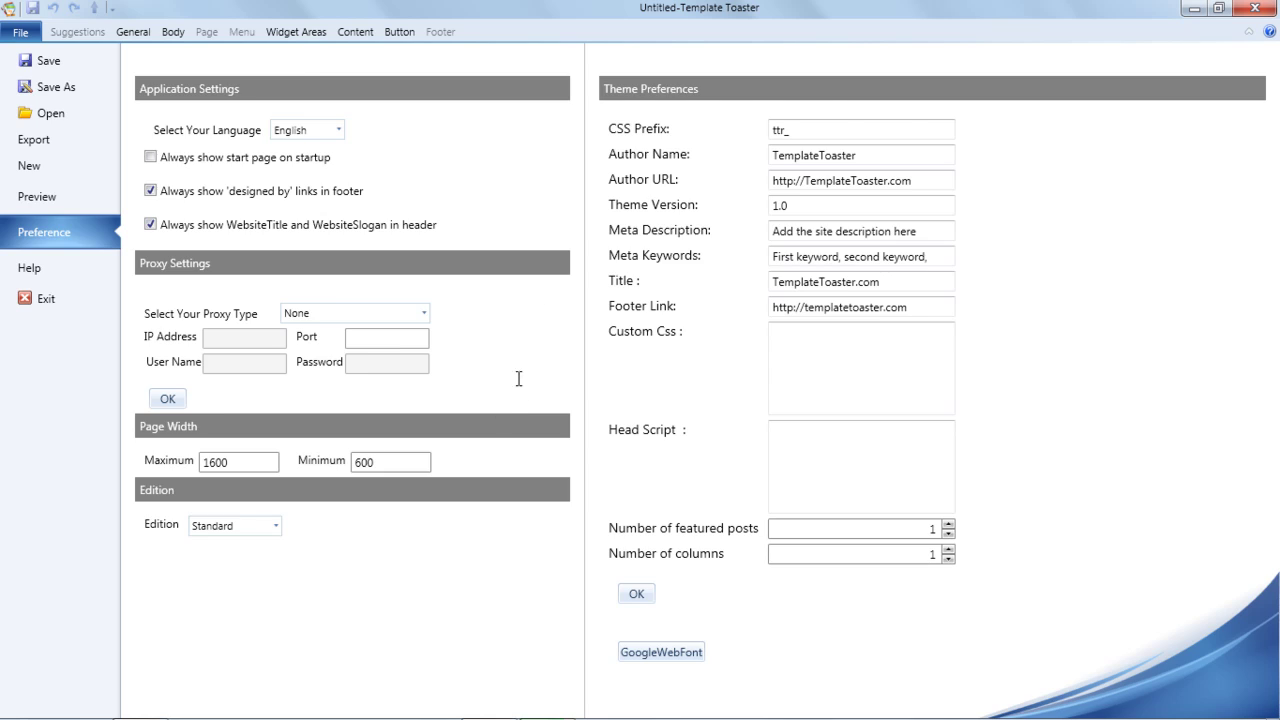
key(Escape)
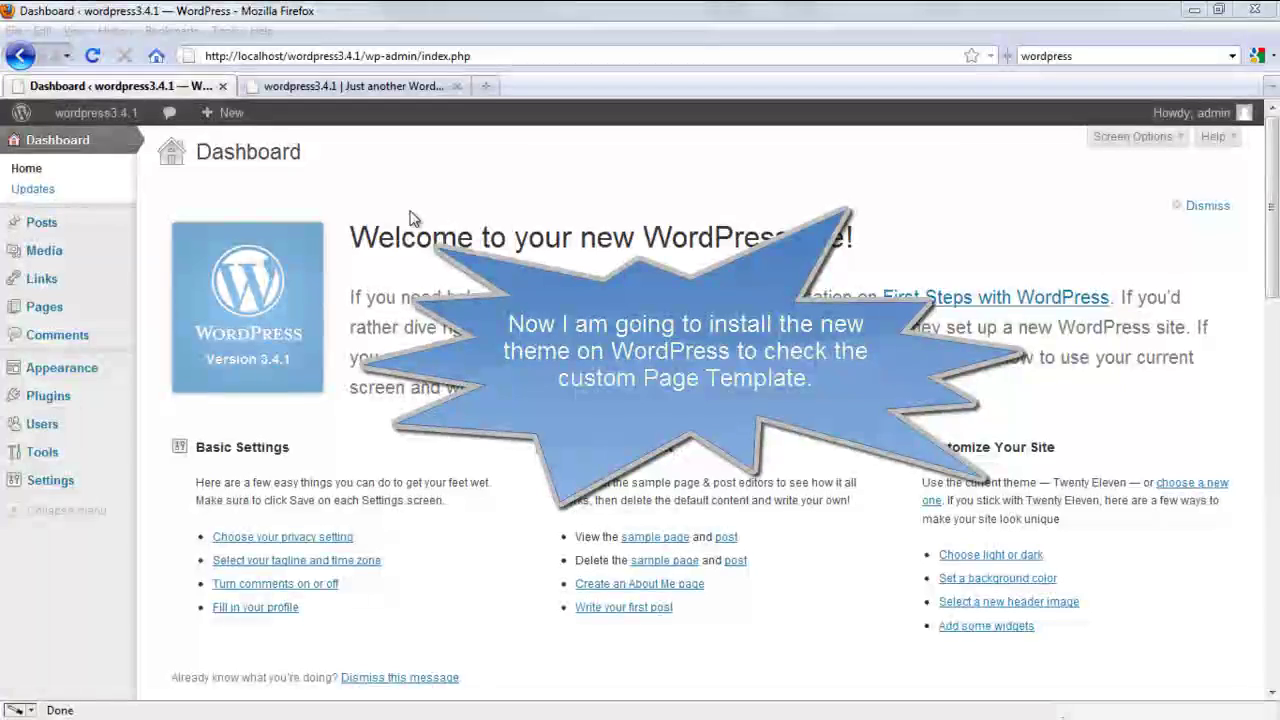
mouse_move(62, 368)
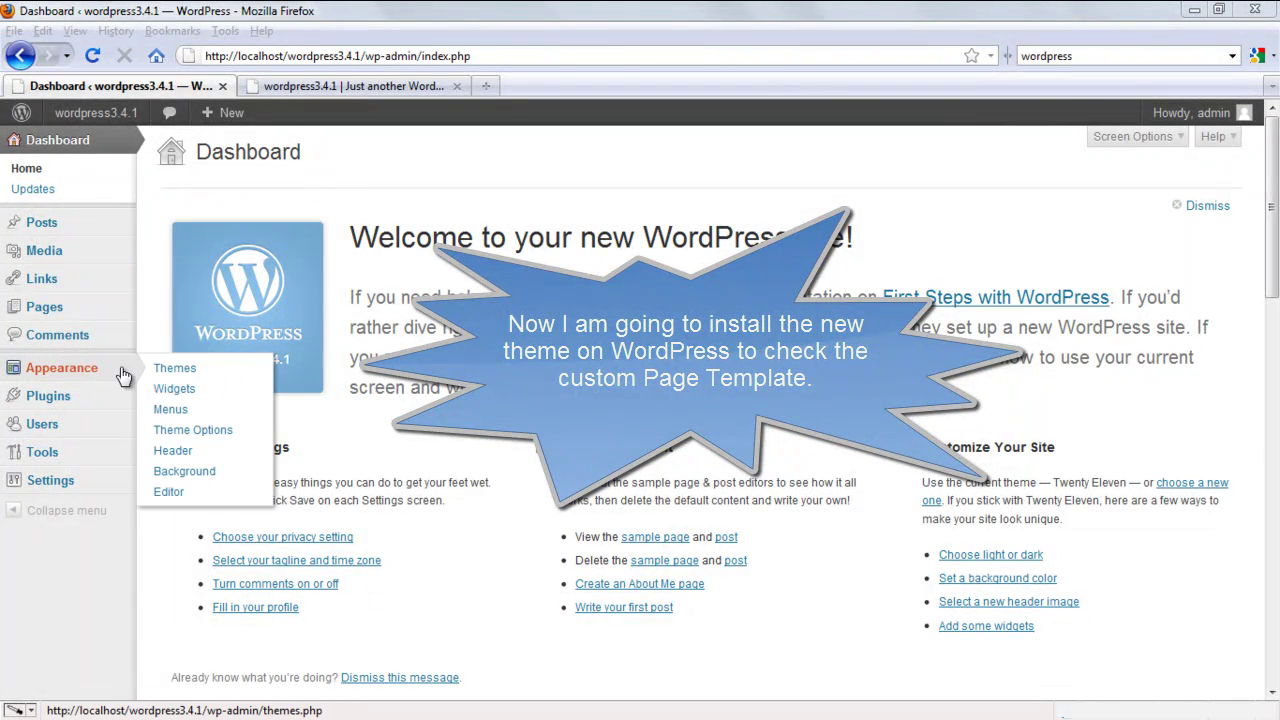
Step: Upload abc.zip via Appearance > Themes > Install Themes > Upload and install it
click(172, 369)
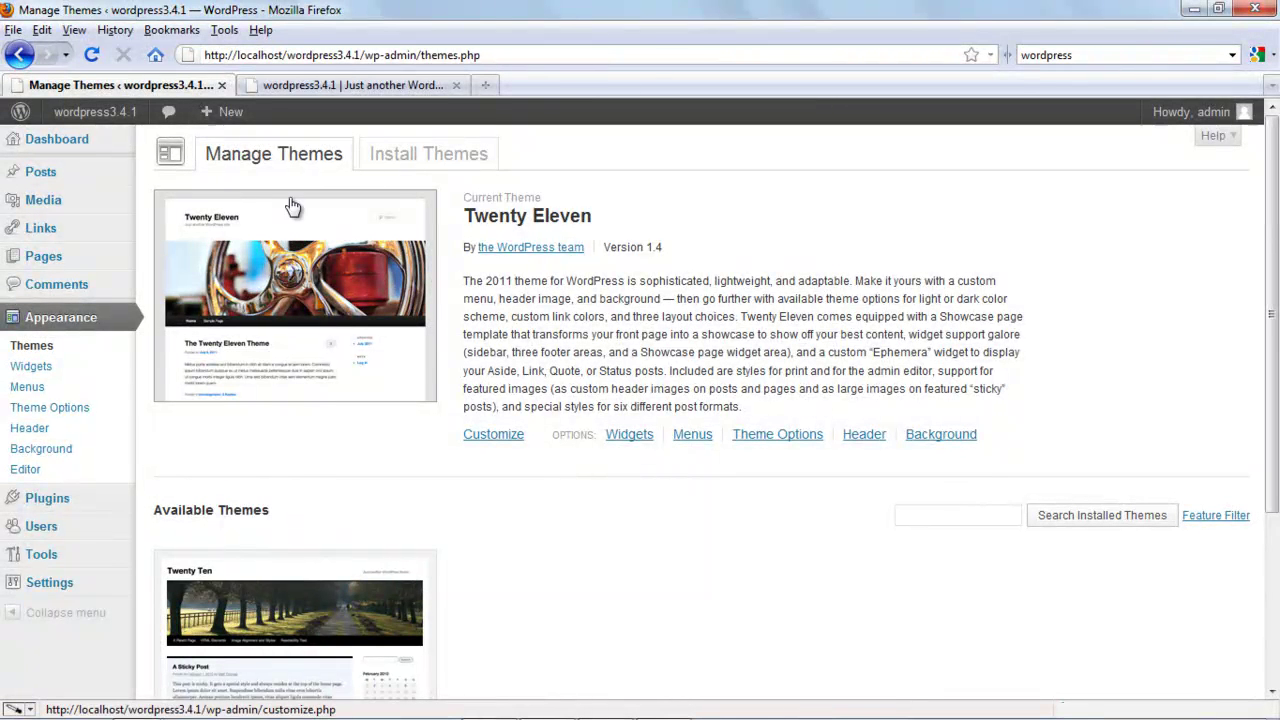
click(422, 158)
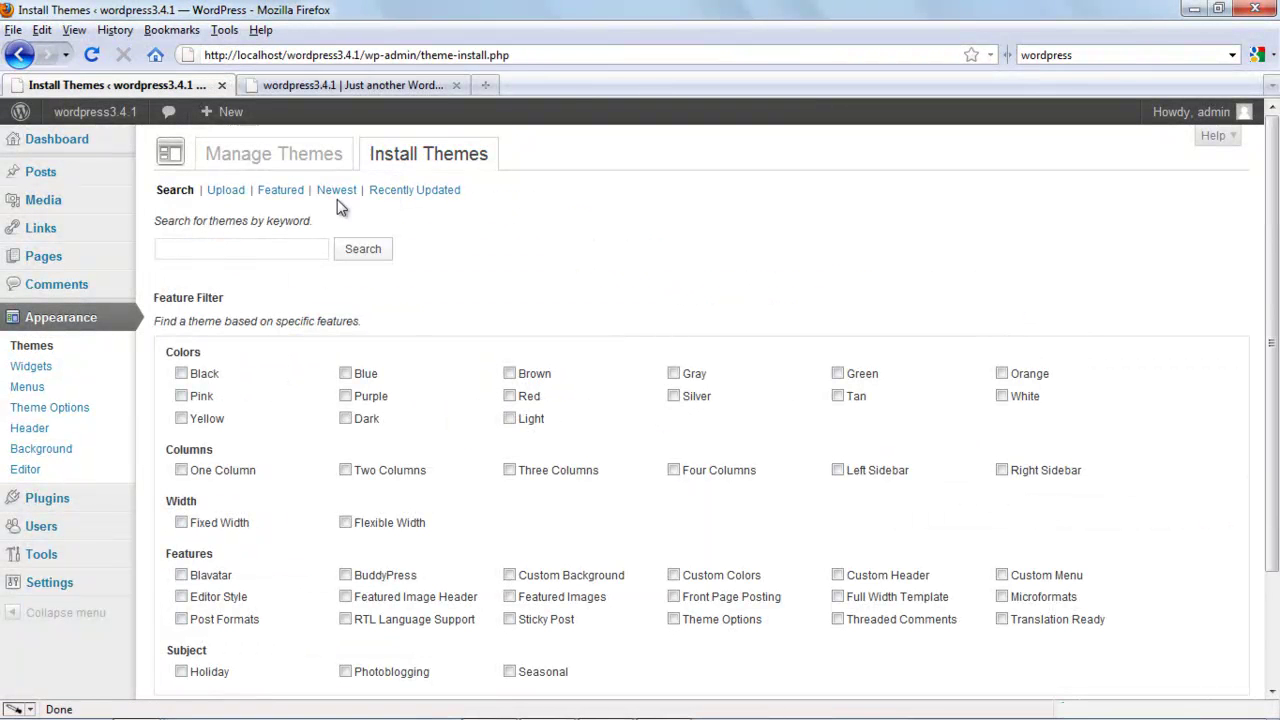
click(220, 193)
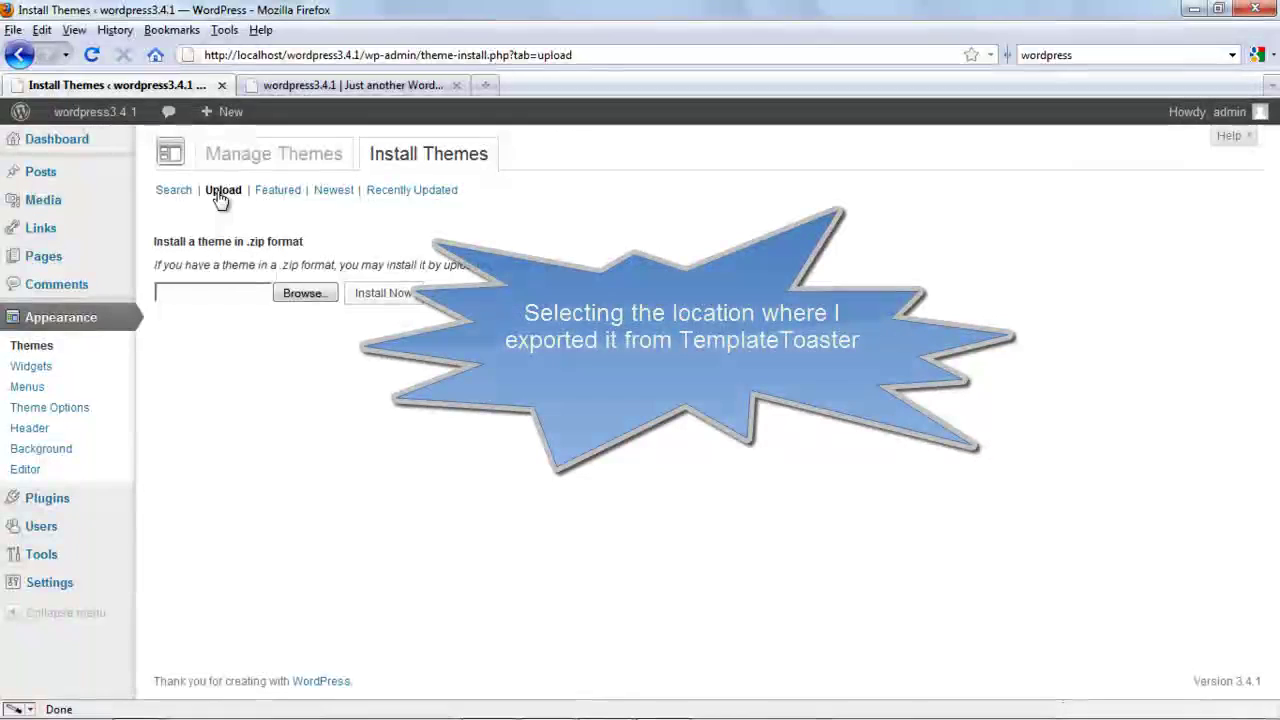
click(320, 292)
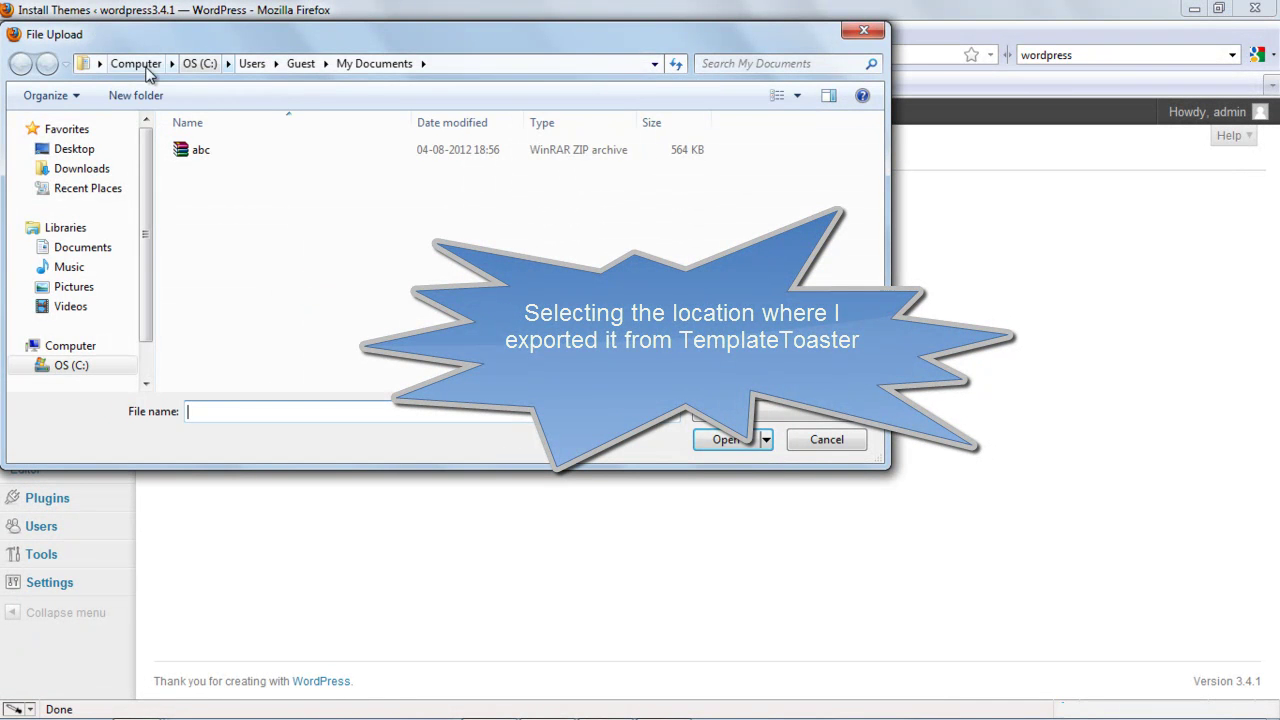
click(205, 150)
click(730, 440)
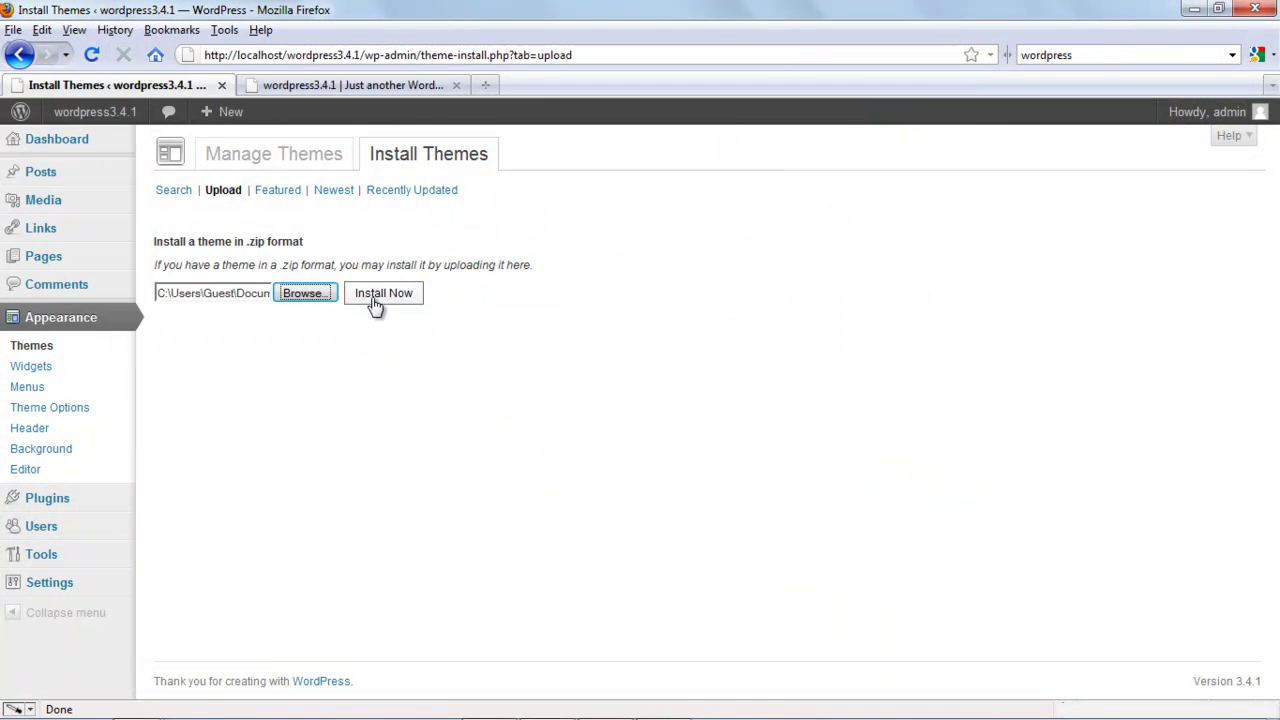
click(374, 296)
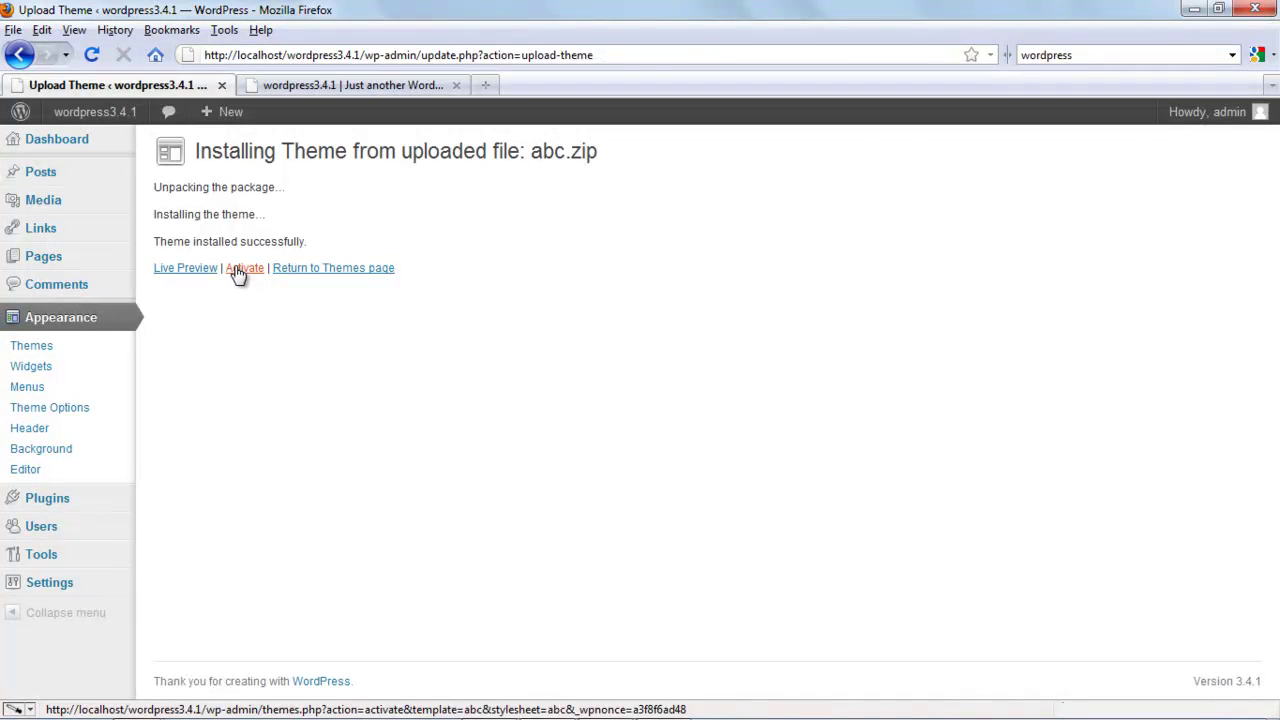
Step: Activate the abc theme and reload the live site to view its pink design
click(240, 268)
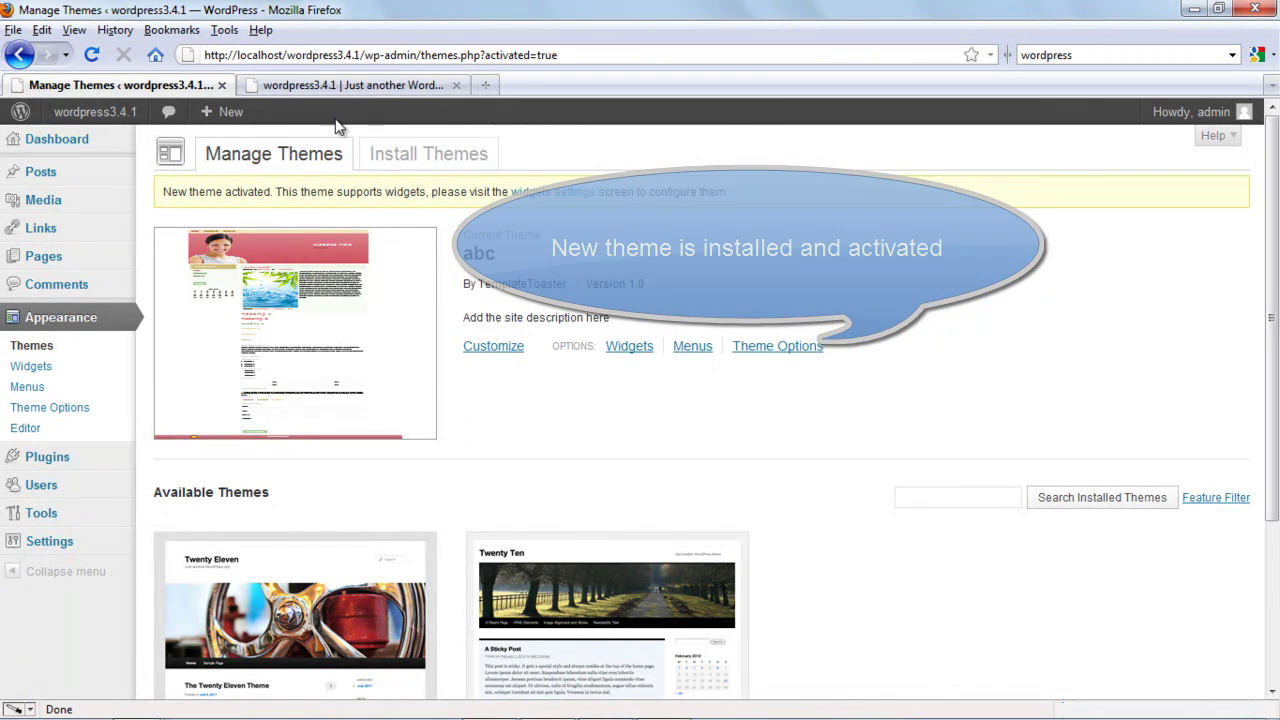
click(296, 87)
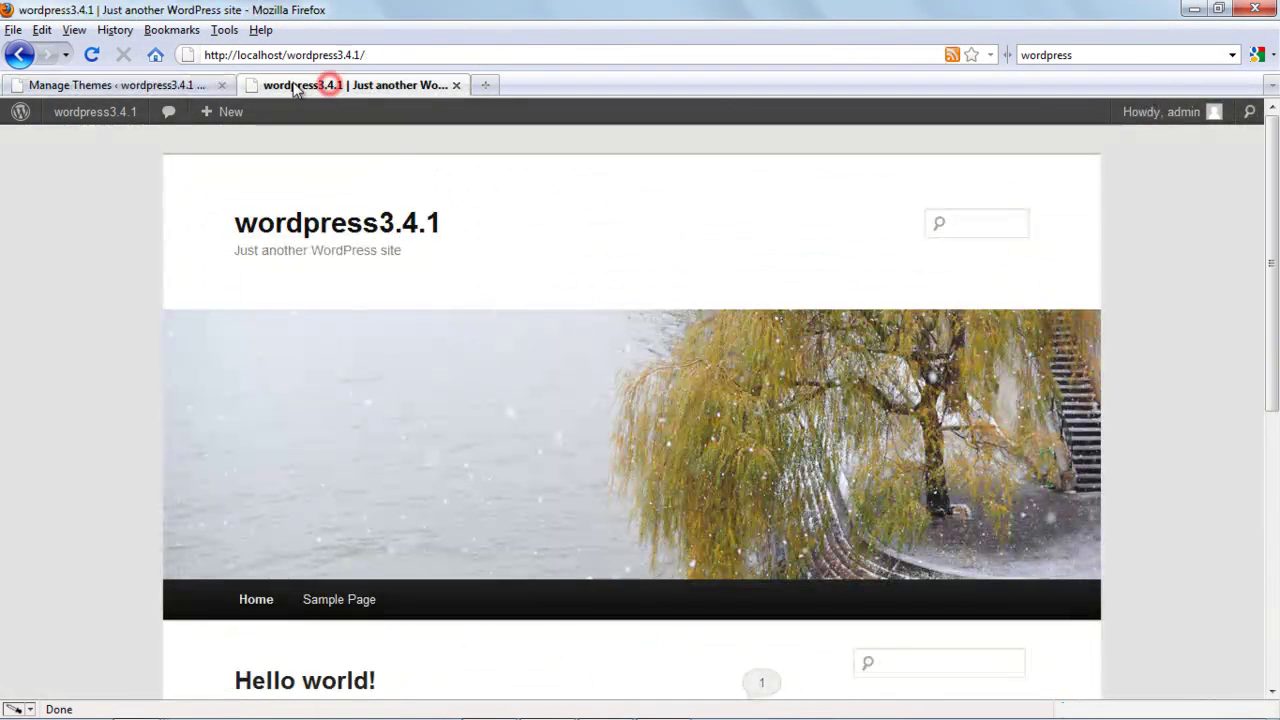
click(92, 56)
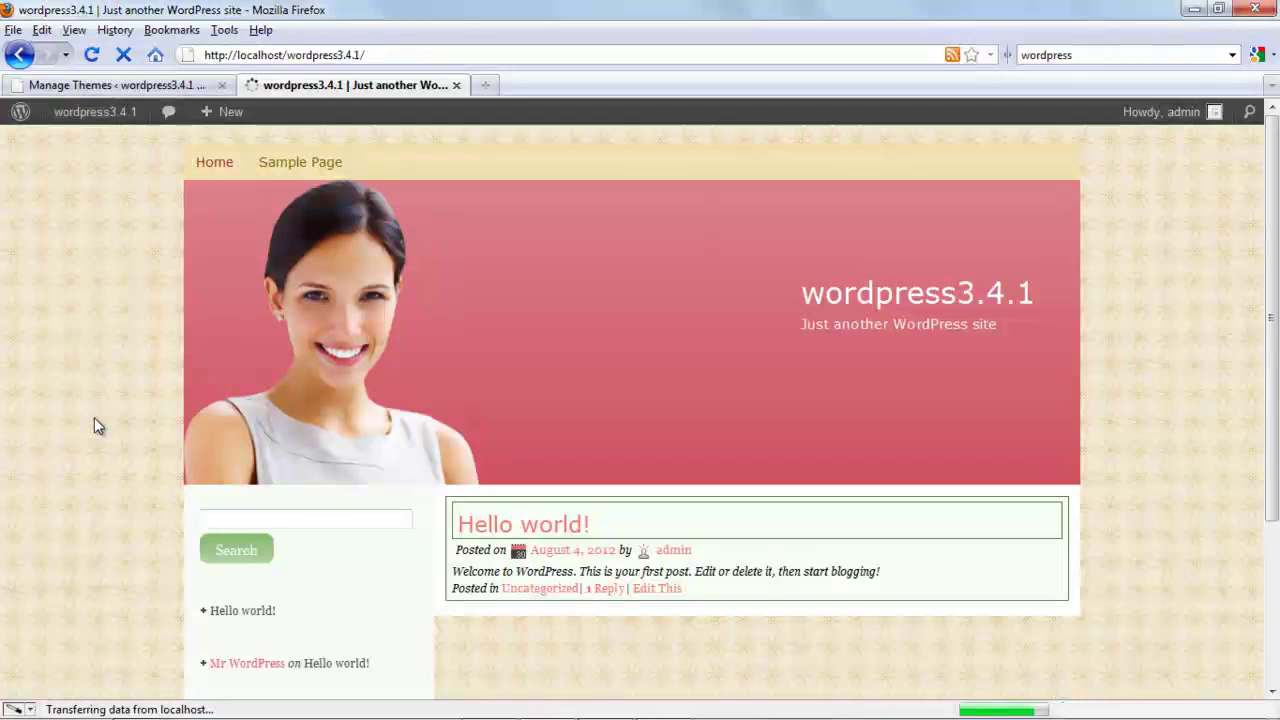
click(94, 425)
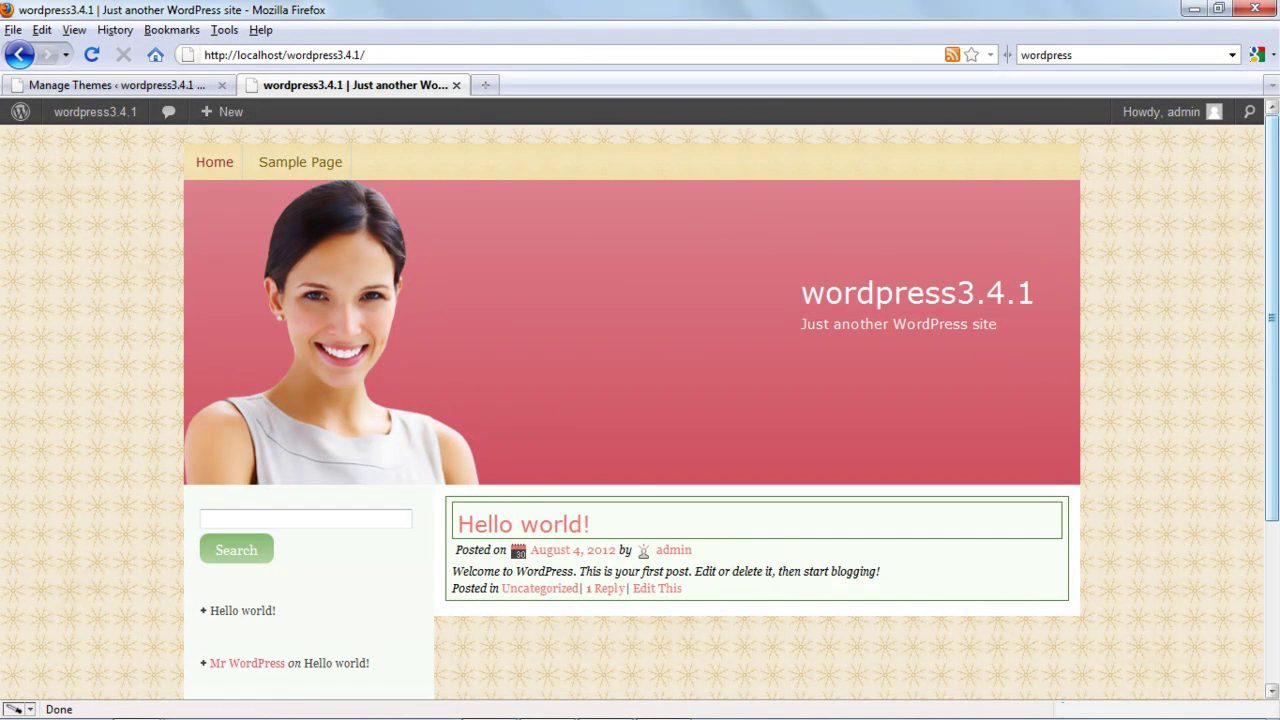
scroll(1273, 331, down, 4)
scroll(1273, 331, up, 4)
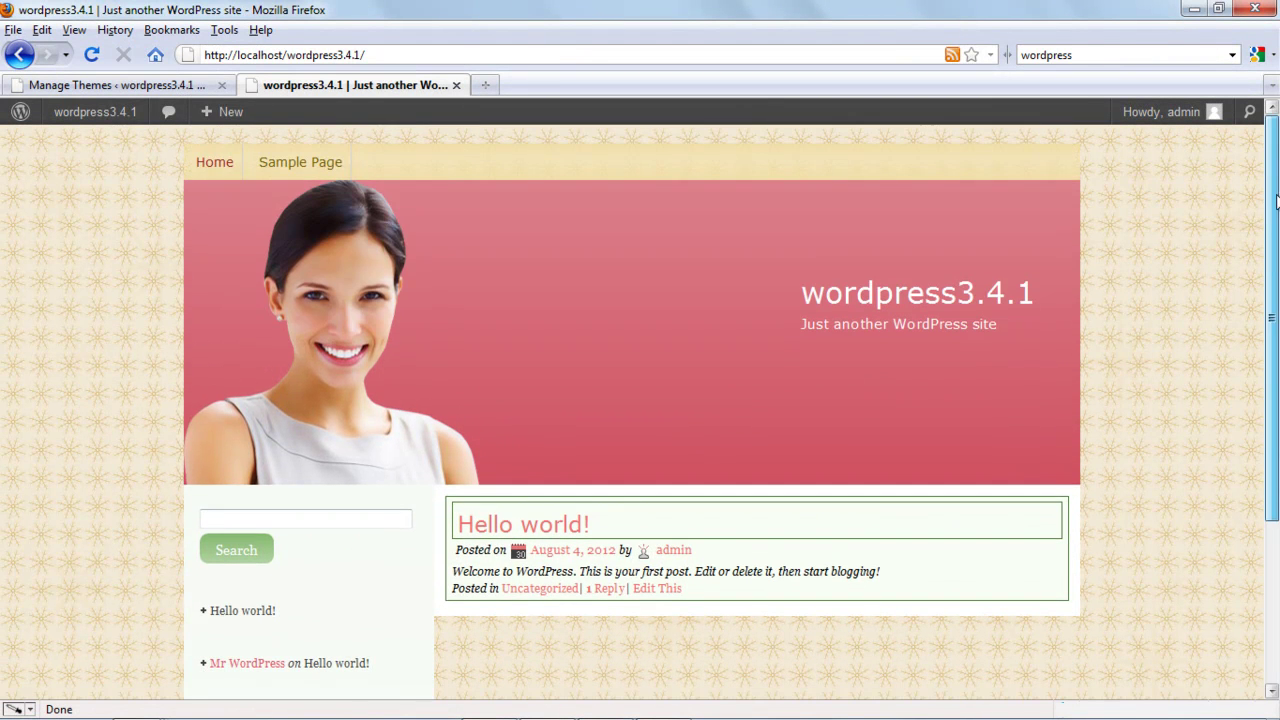
Step: Create a new page titled 'Test Page' with a one-line body description
click(110, 85)
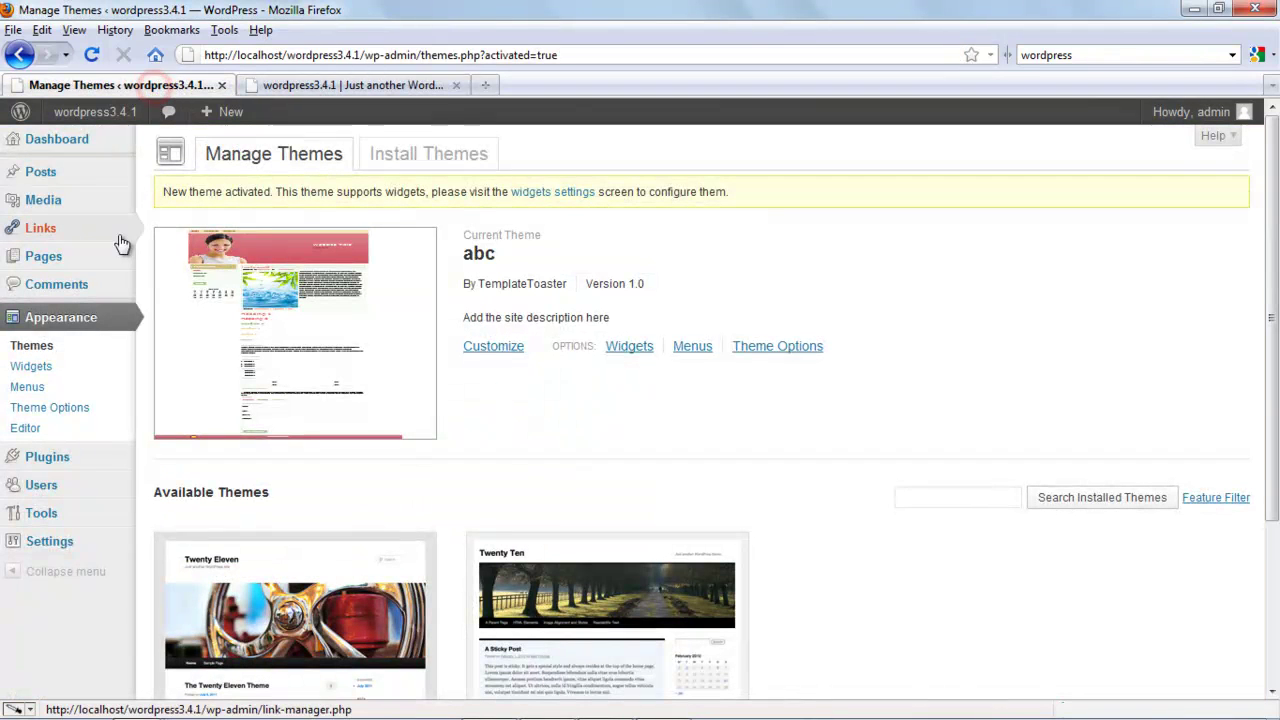
mouse_move(43, 256)
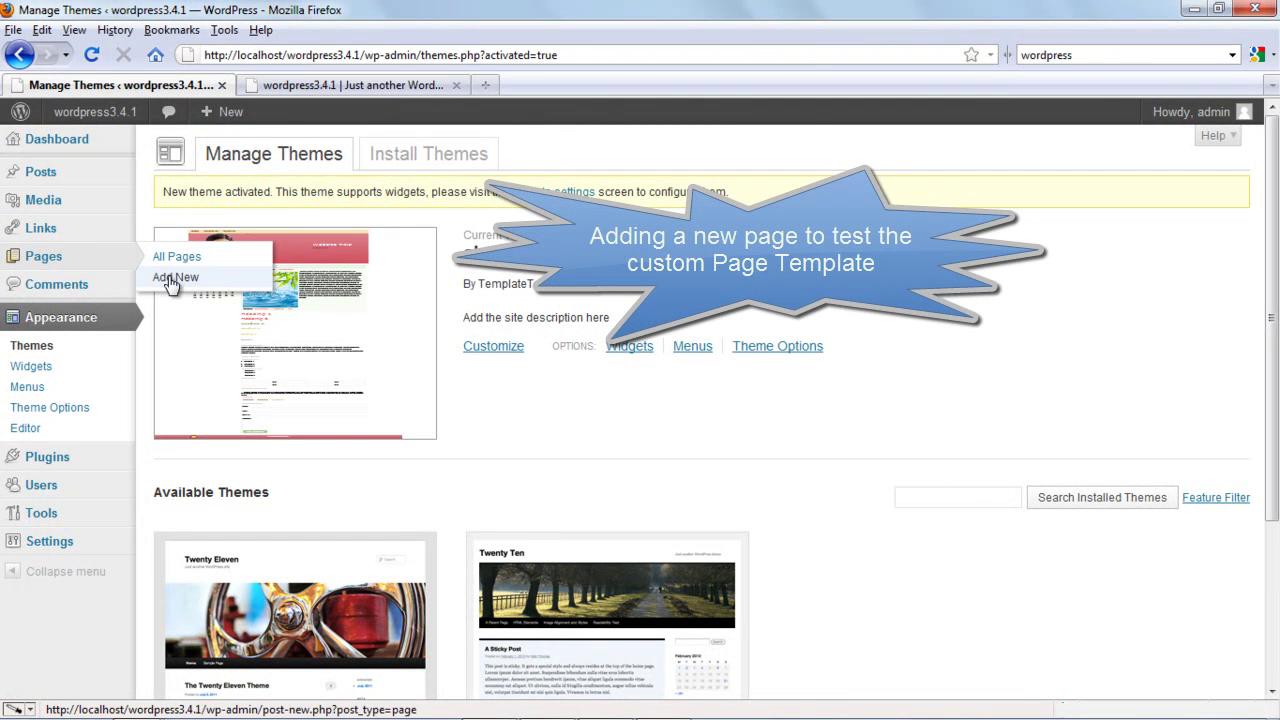
click(172, 279)
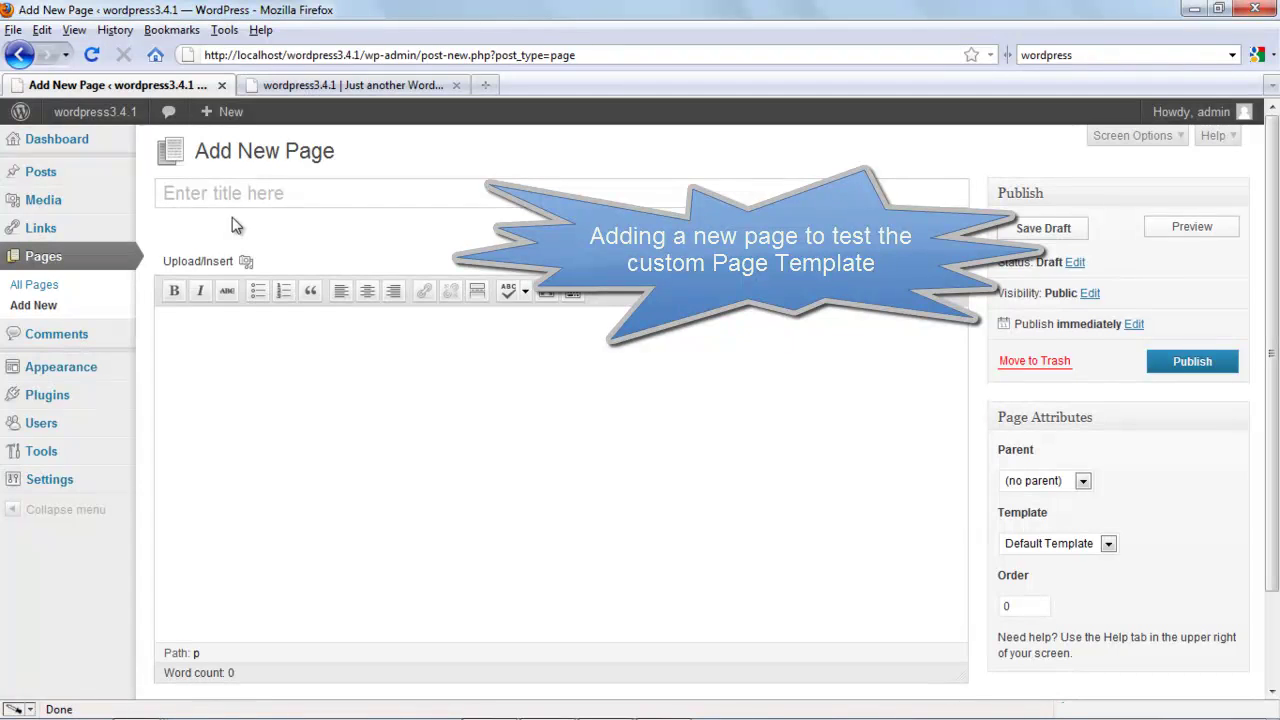
click(240, 194)
text(Tes)
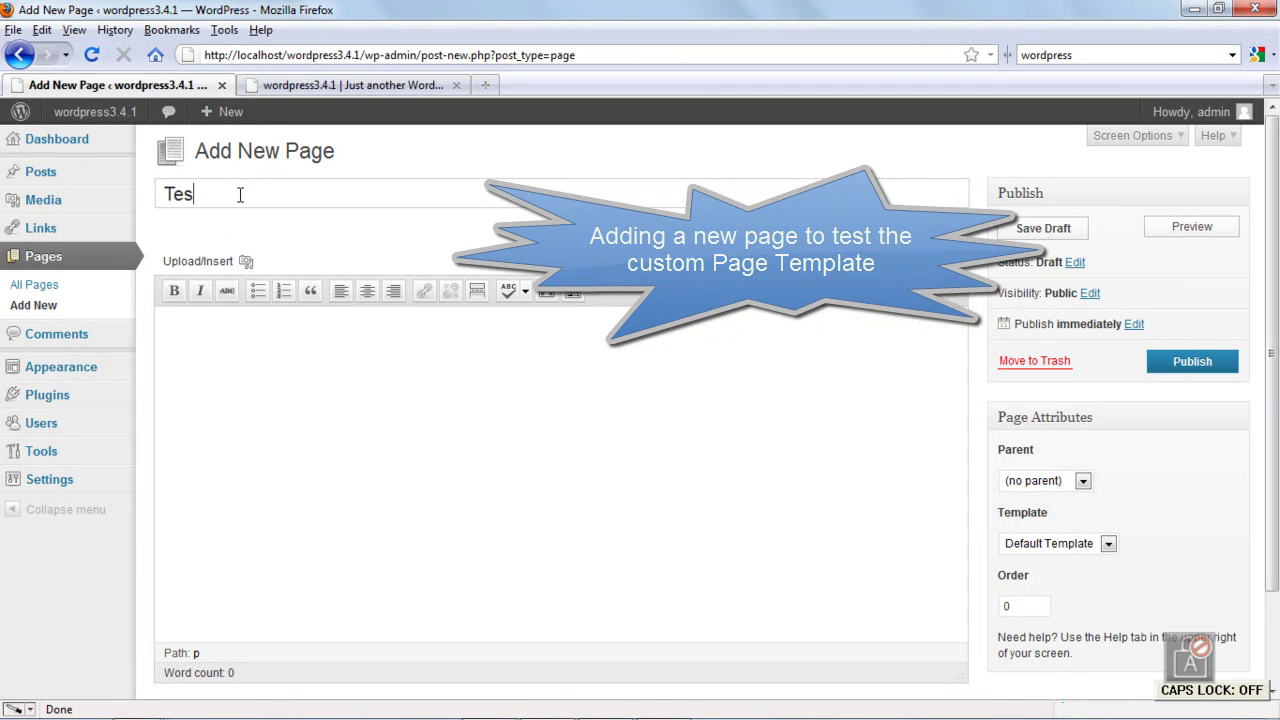
text(t Page)
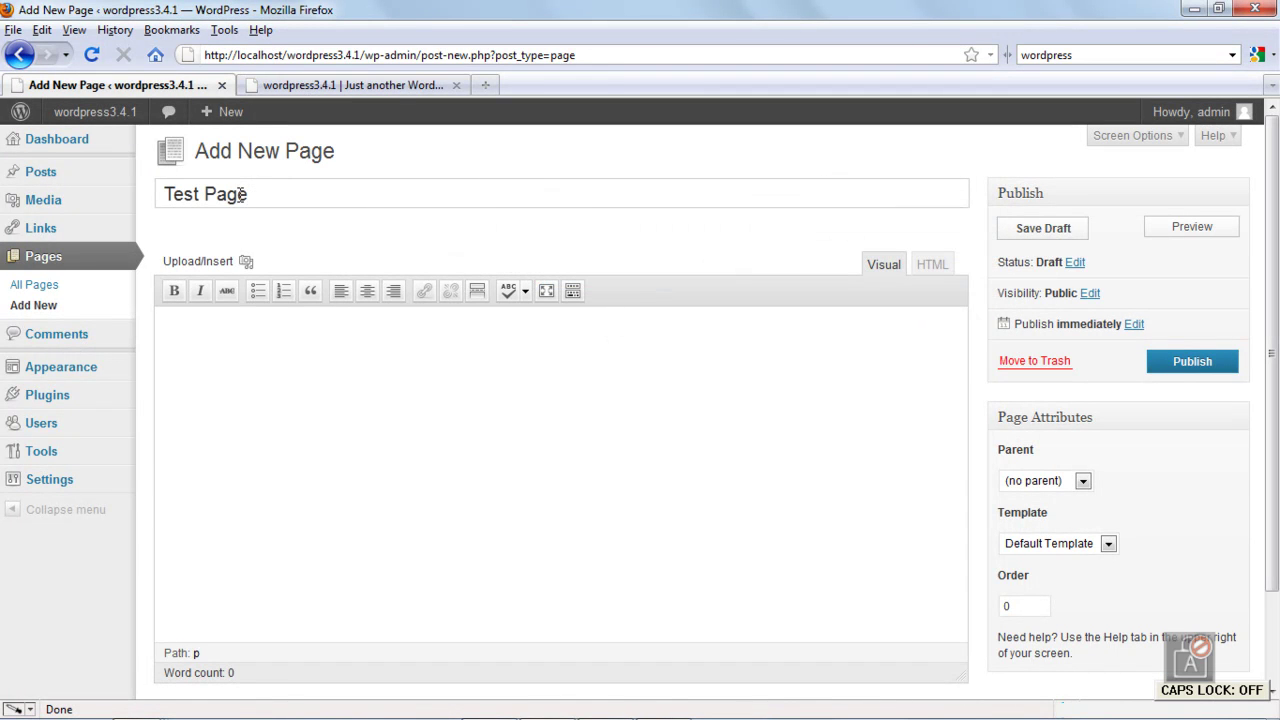
click(265, 367)
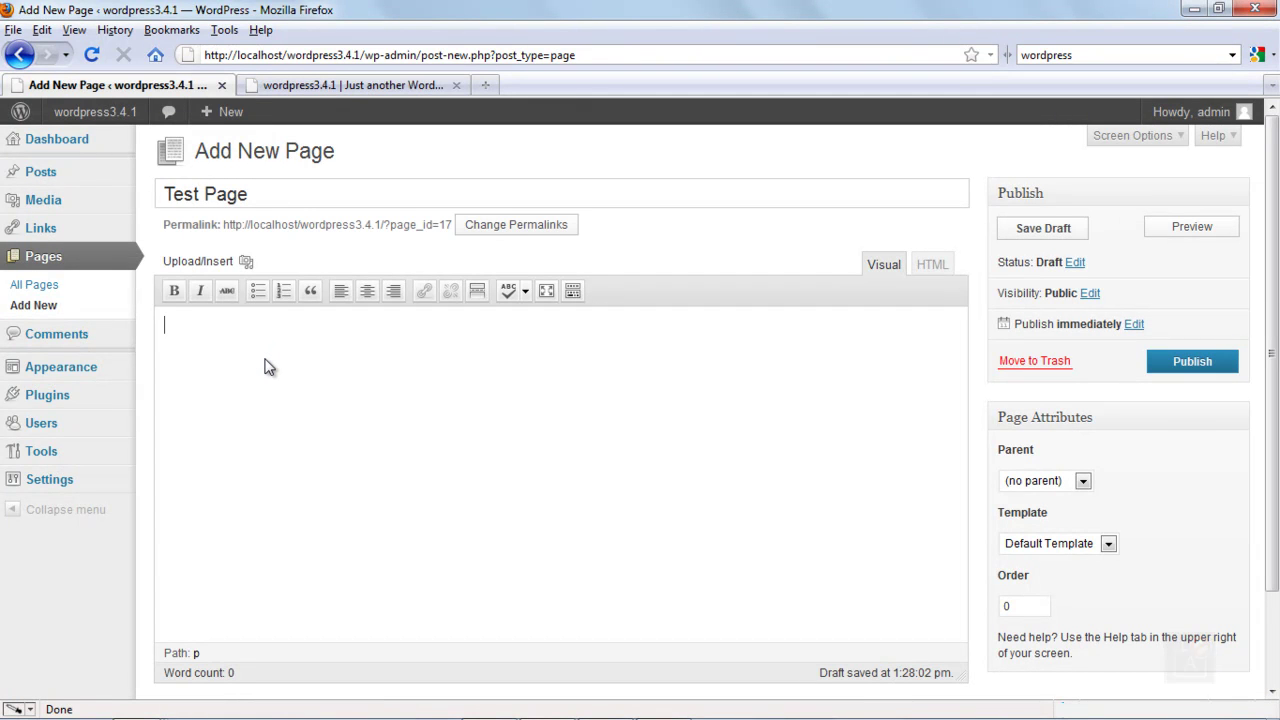
text(A new Page to)
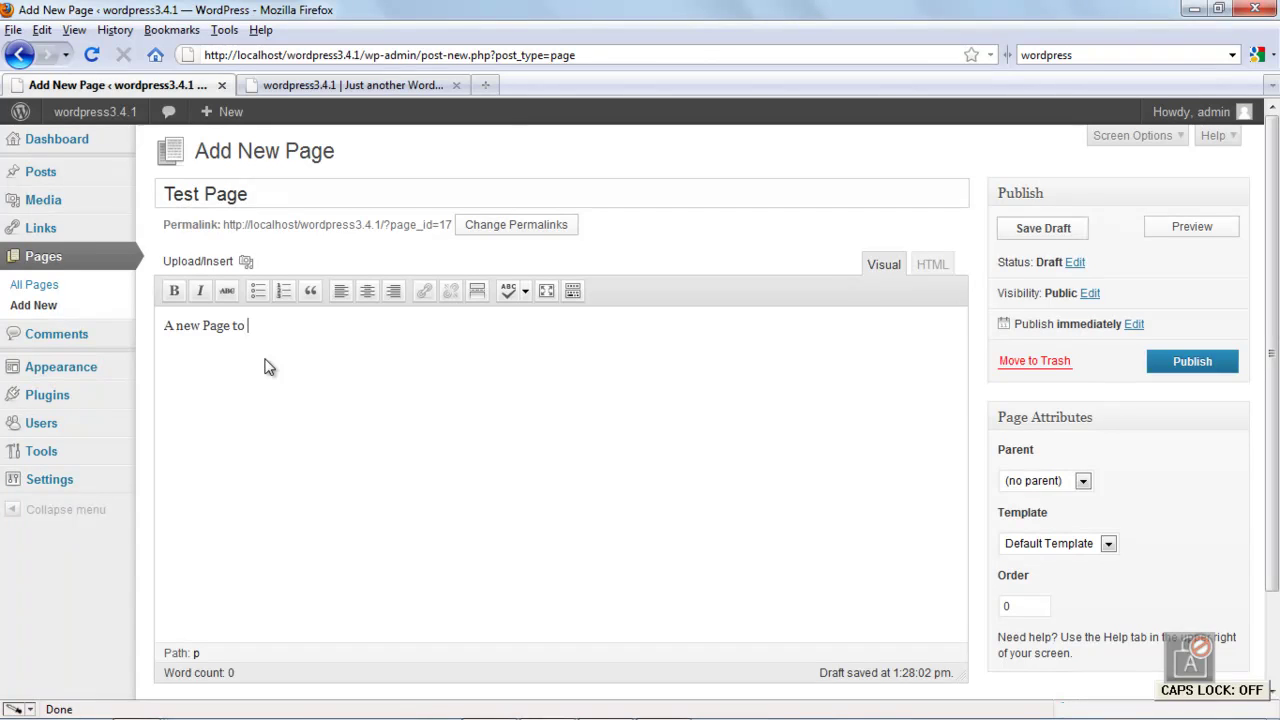
text( st)
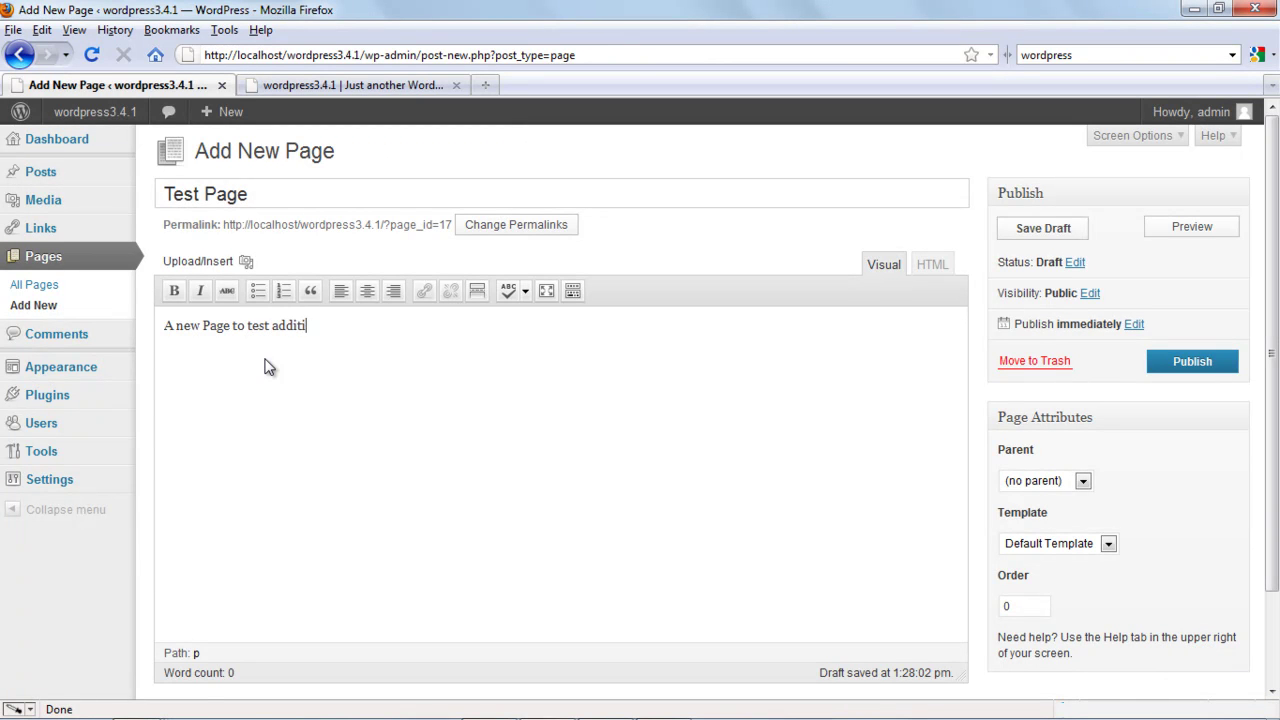
text(l page template)
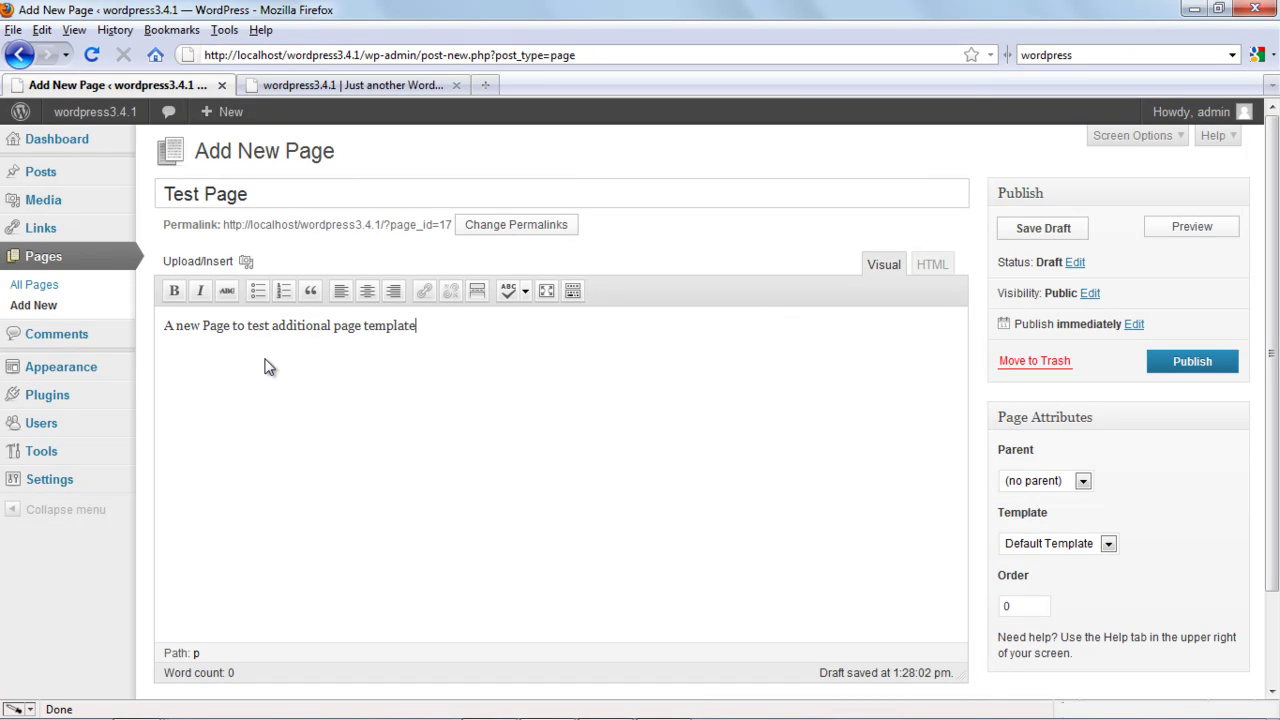
Step: Assign the Page_Template_1 template to Test Page
click(1109, 543)
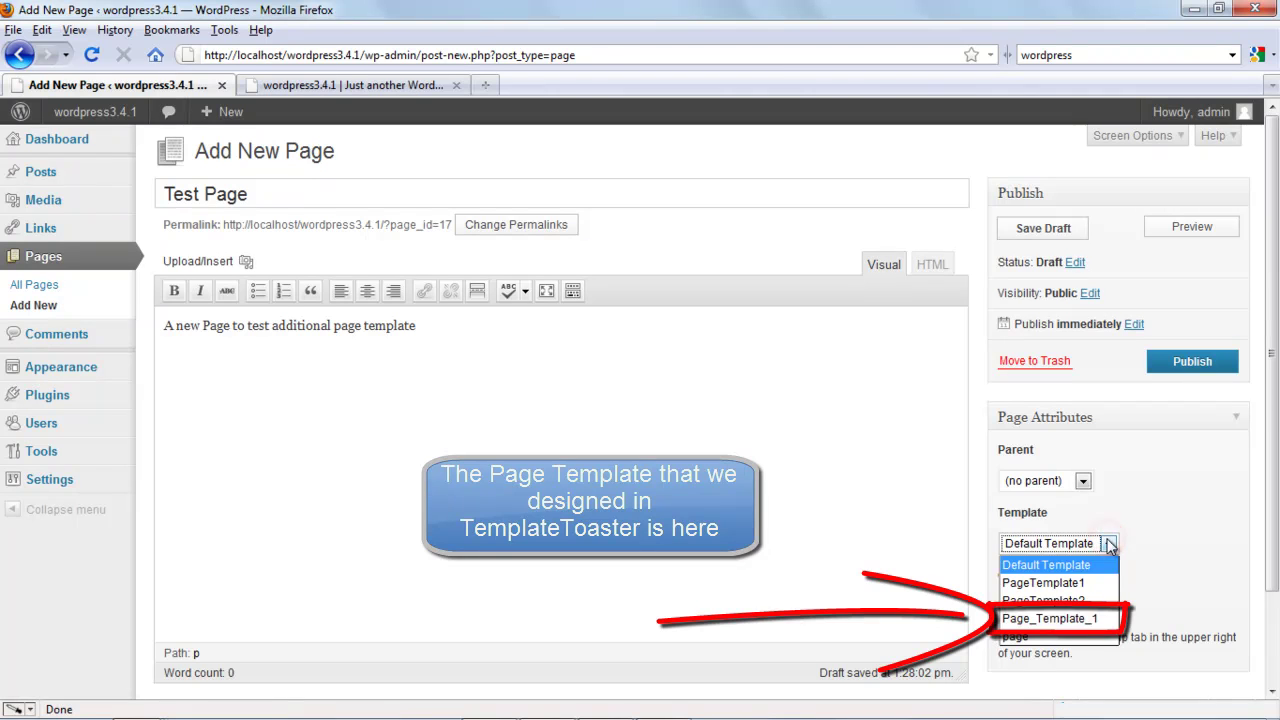
click(1054, 618)
click(1204, 508)
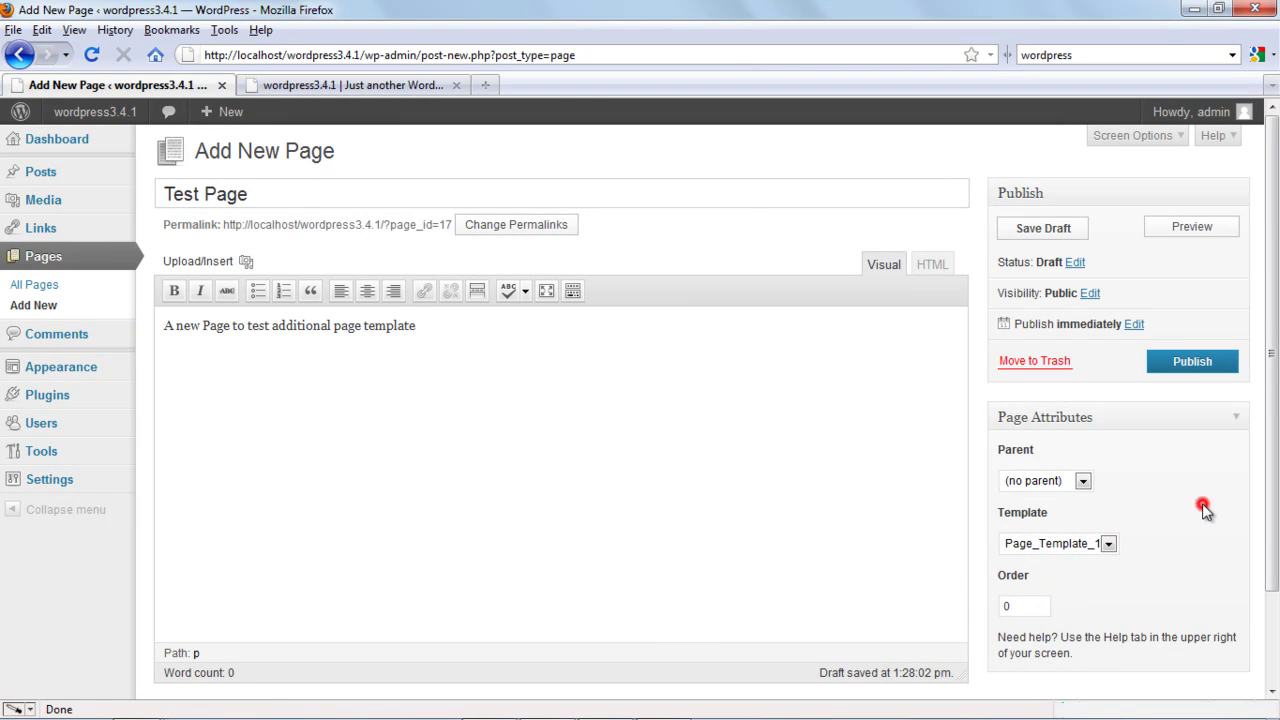
Step: Publish Test Page and open it from the reloaded site's menu
click(1181, 363)
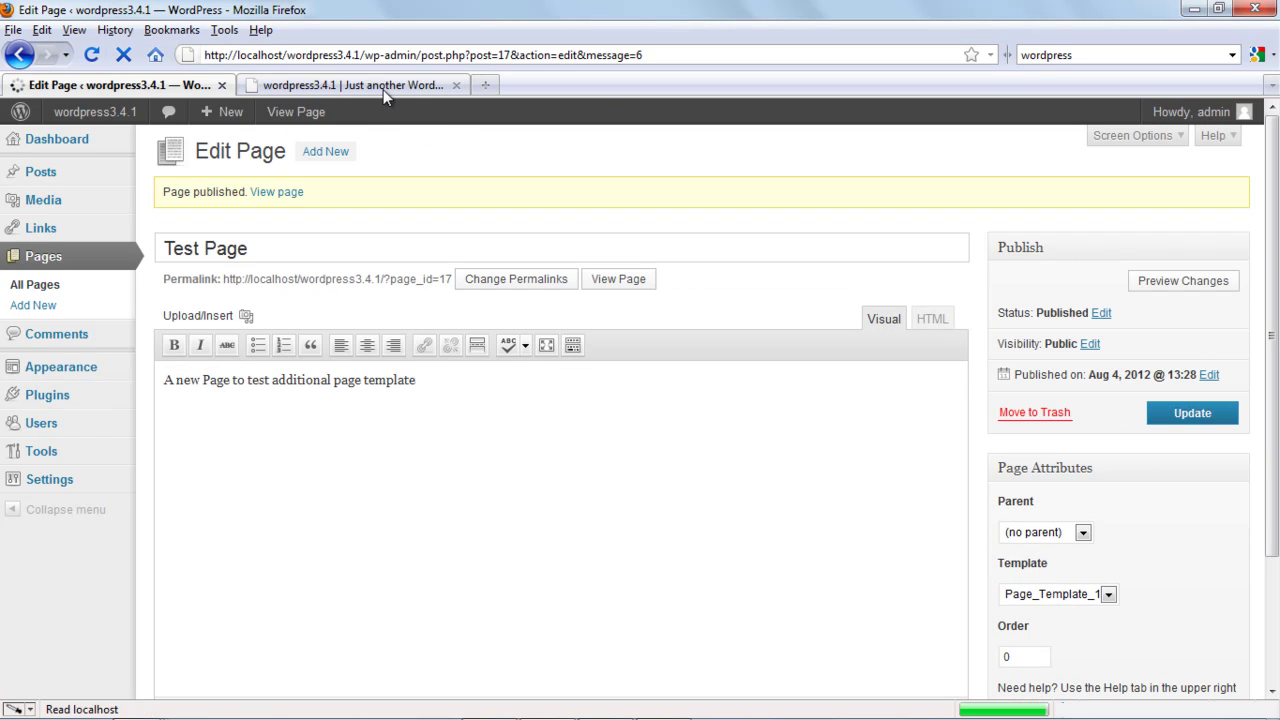
click(382, 87)
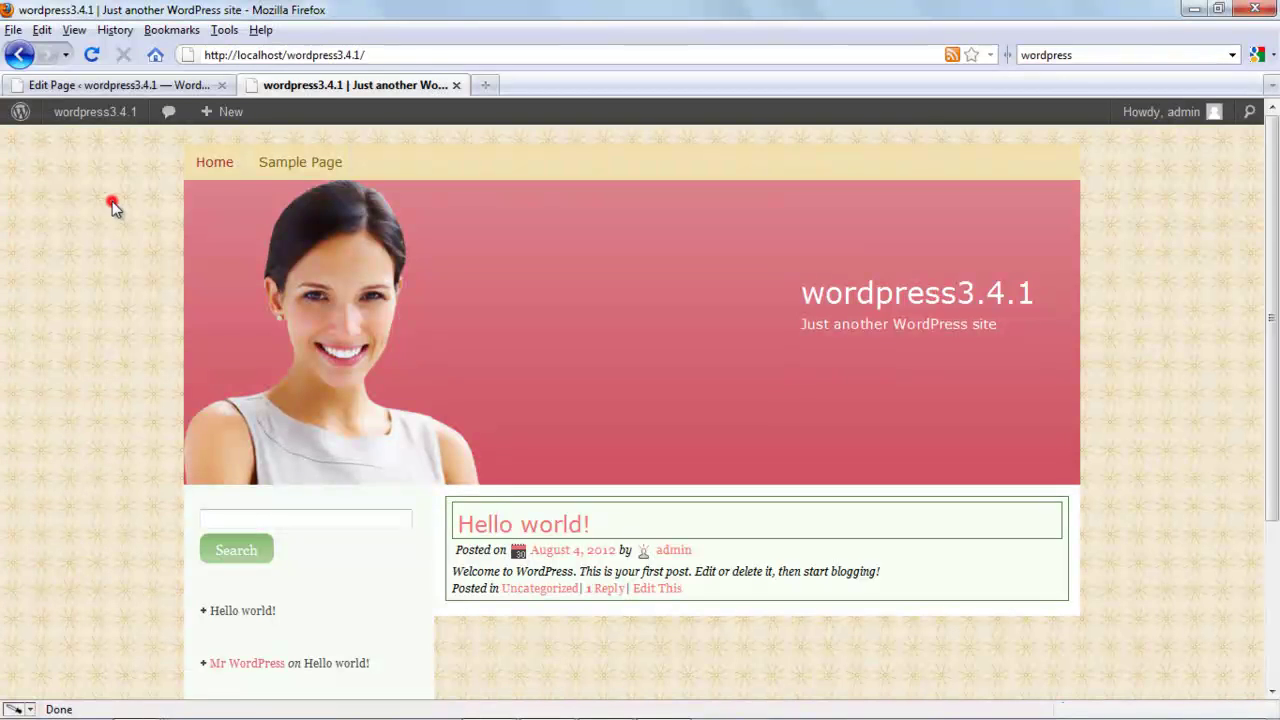
click(95, 55)
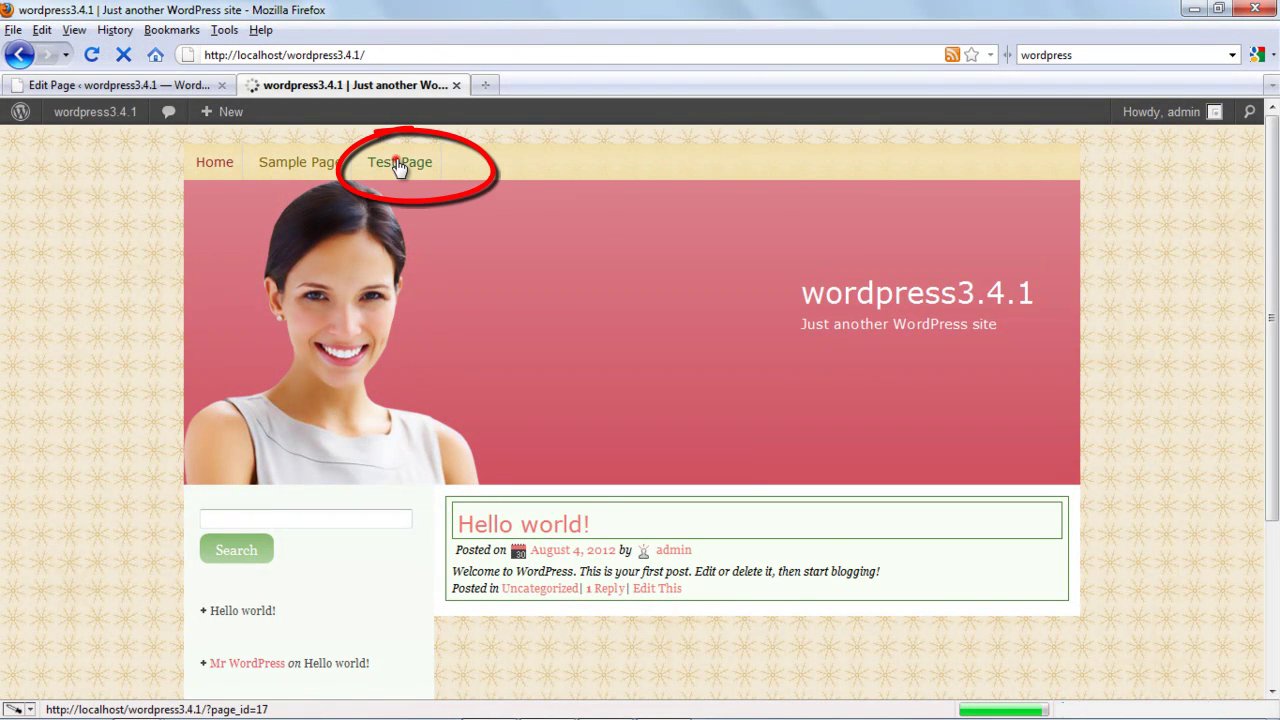
click(398, 165)
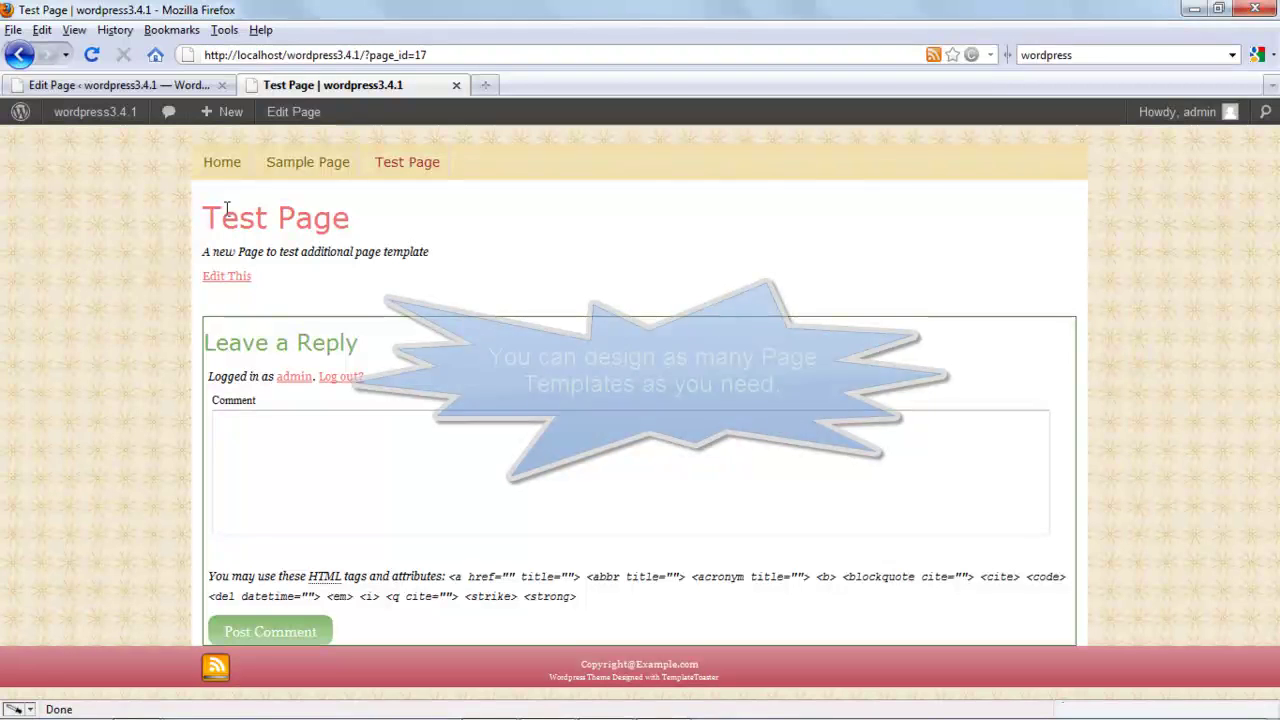
Step: Browse the live site's Home, Test Page and Sample Page to compare layouts
click(222, 164)
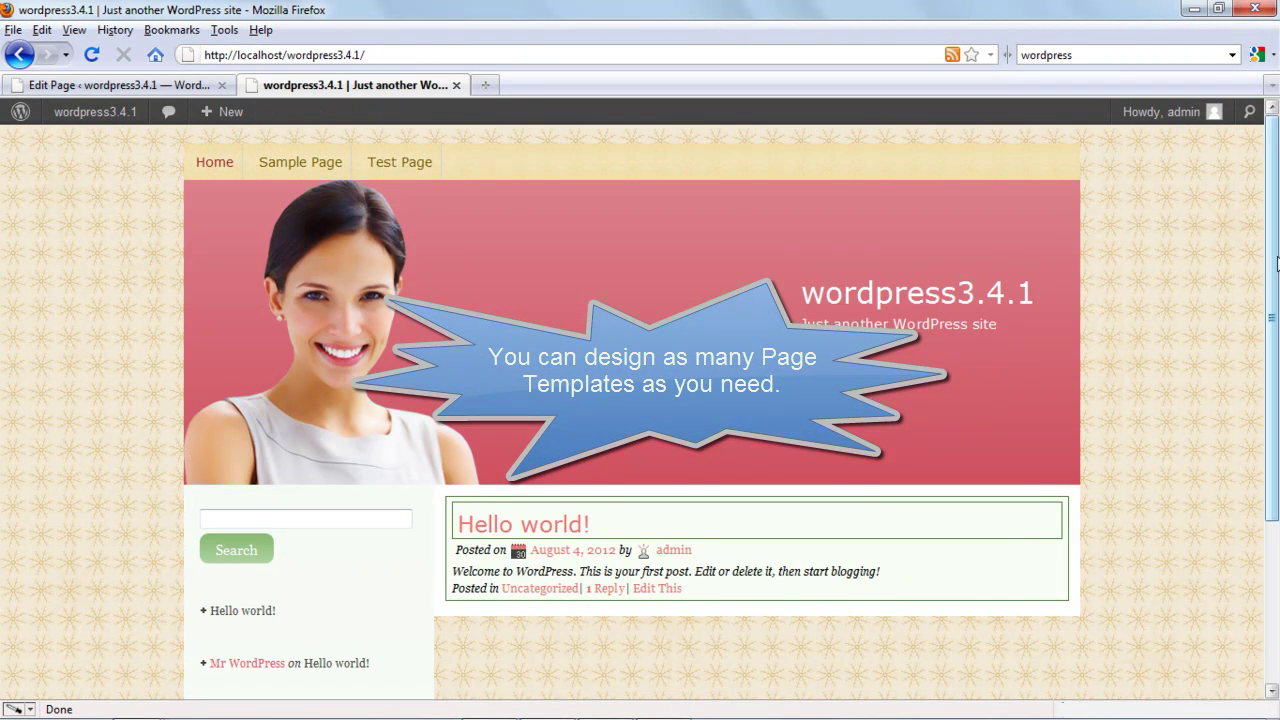
scroll(1272, 300, down, 5)
scroll(1272, 200, up, 5)
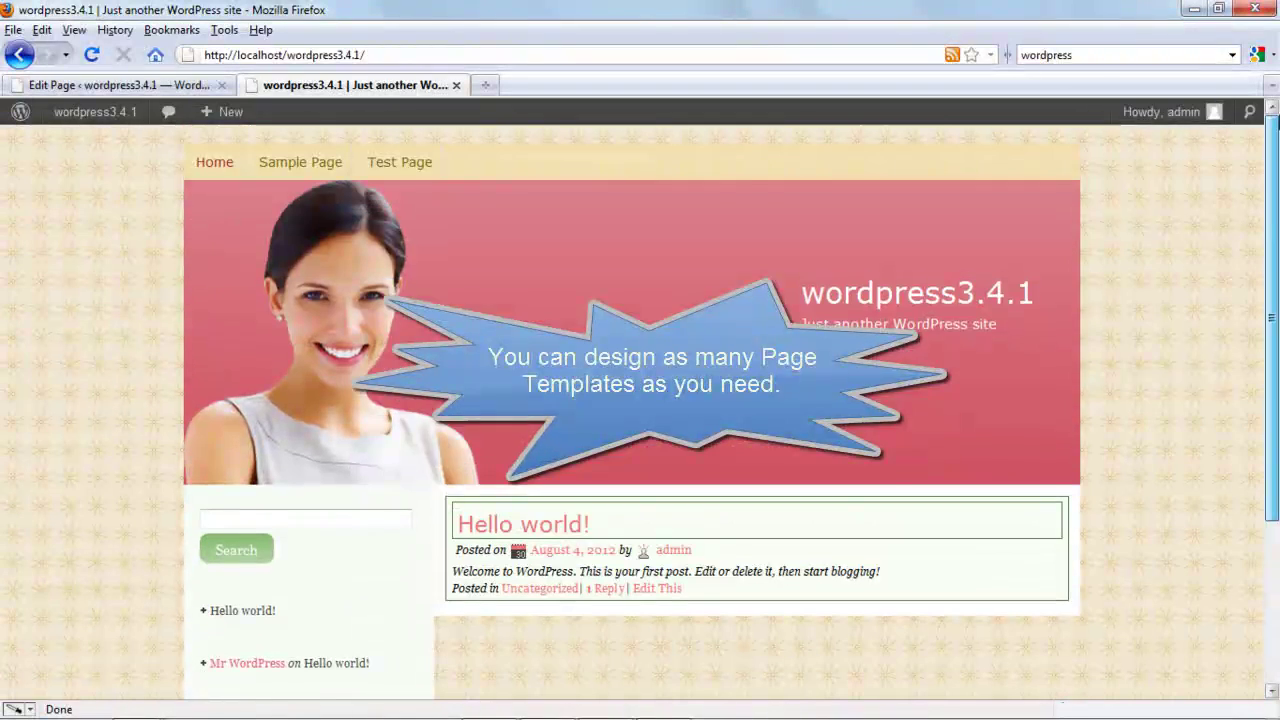
click(400, 162)
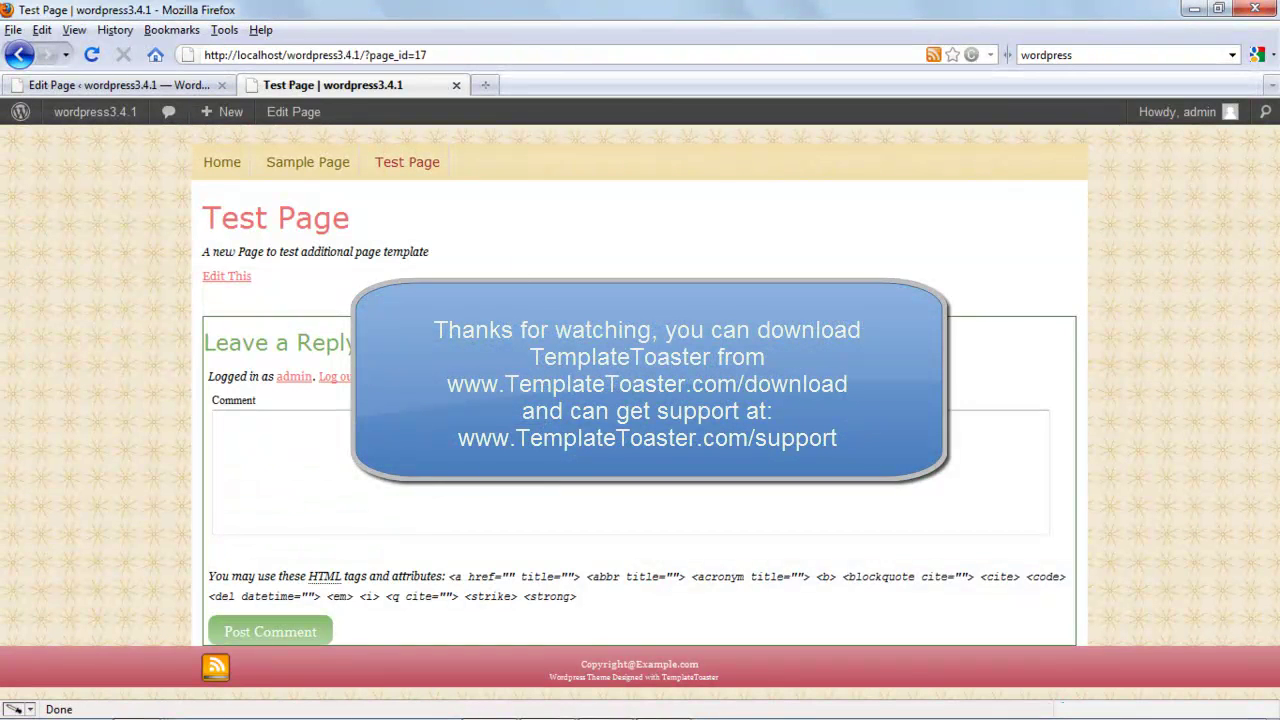
click(296, 163)
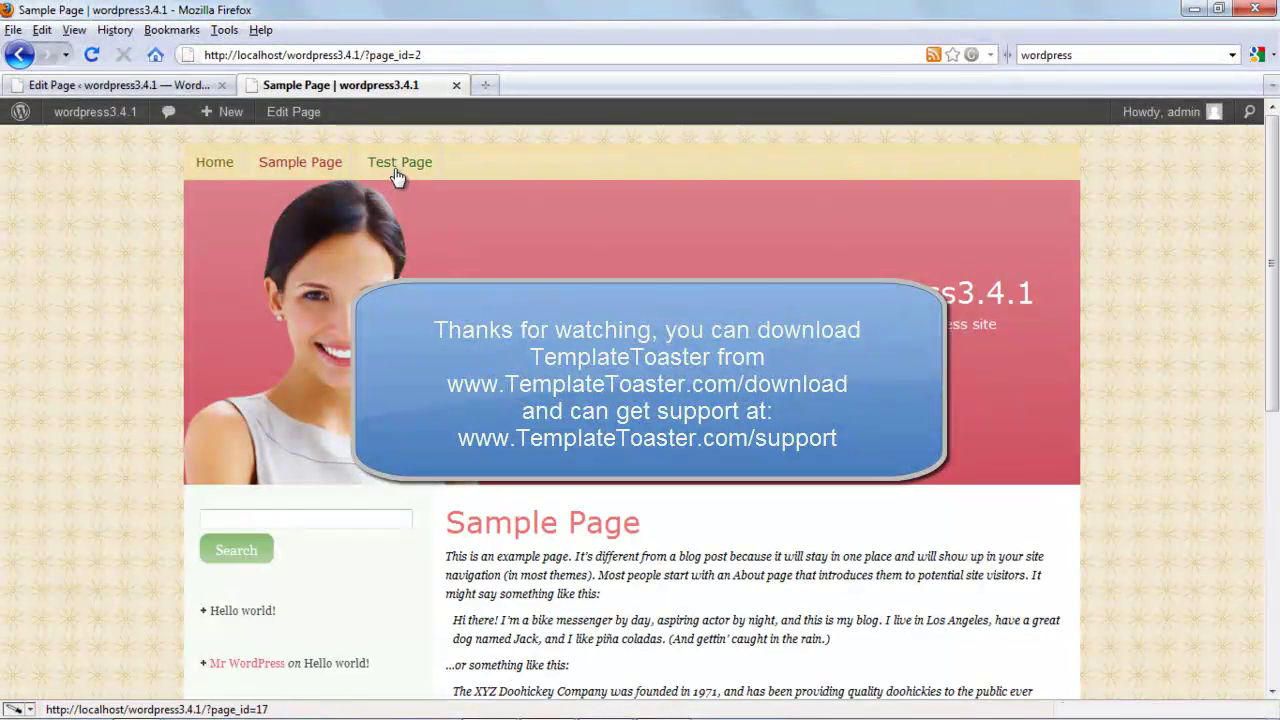